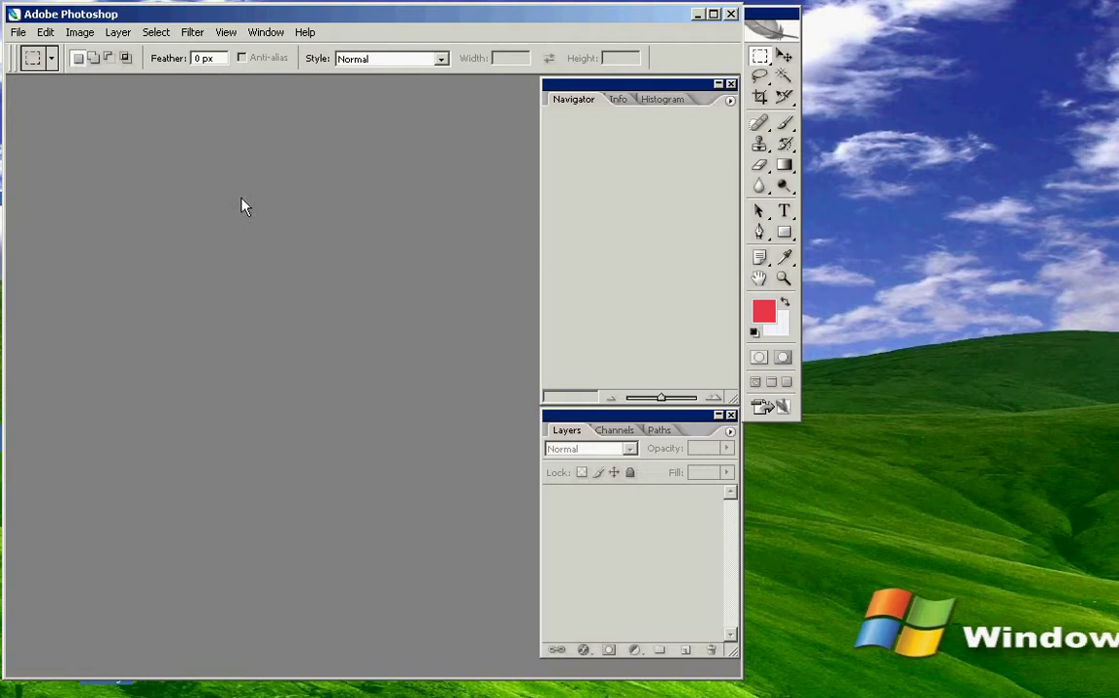
Step: Open the portrait ashton.jpg from the Downloads folder through File > Open
click(18, 33)
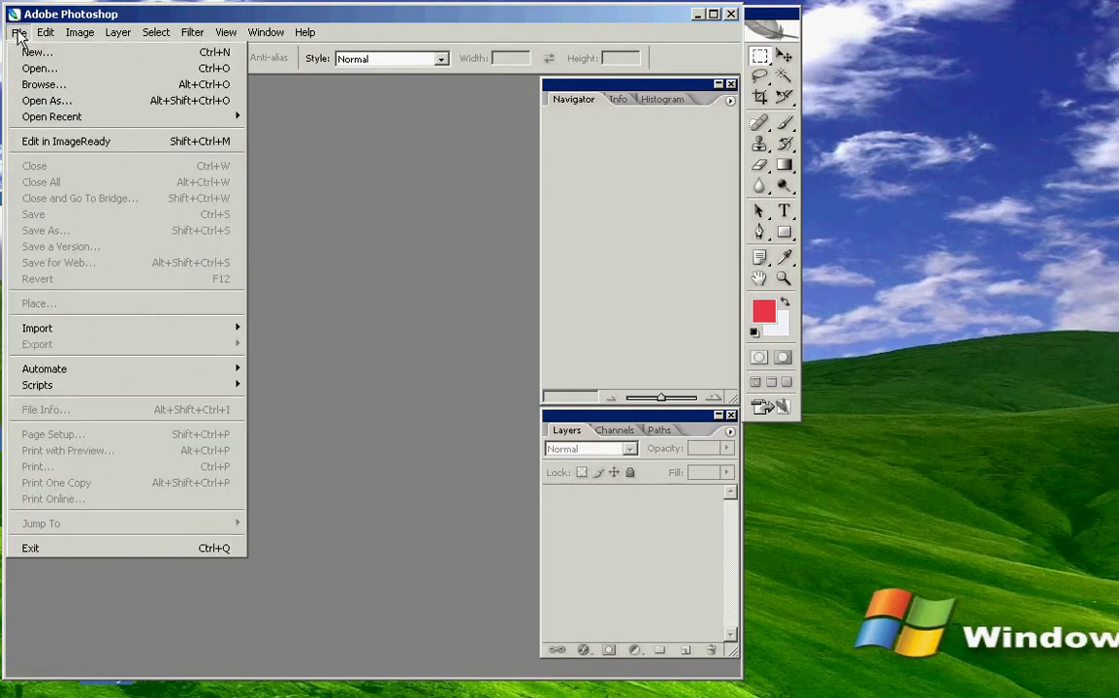
click(32, 68)
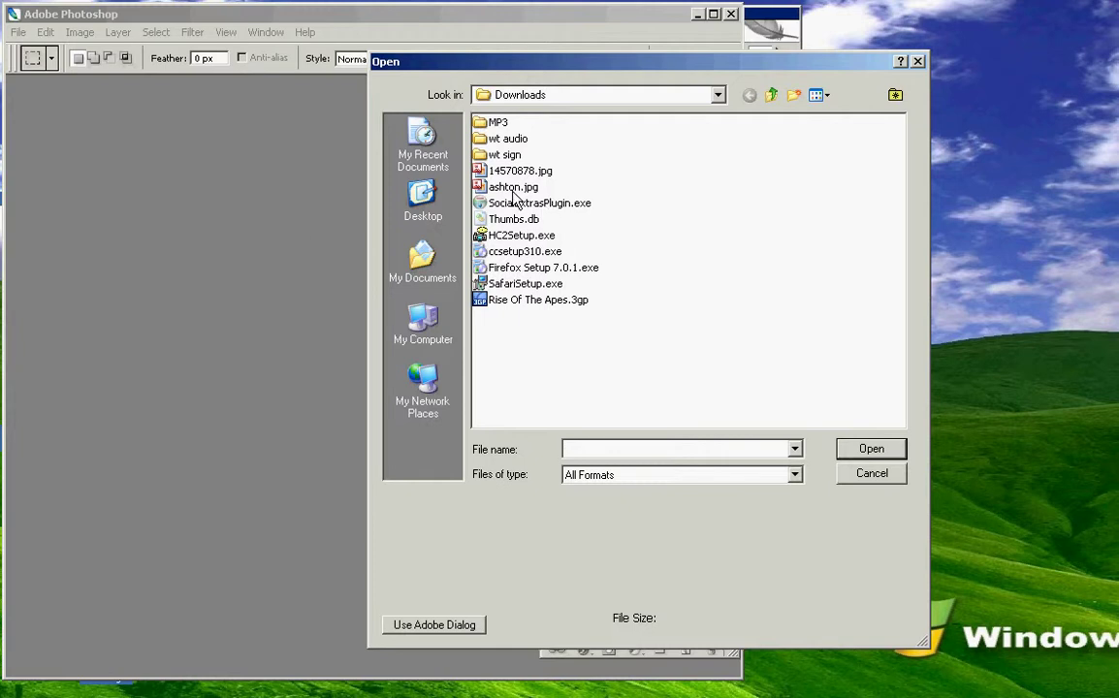
click(504, 186)
click(871, 449)
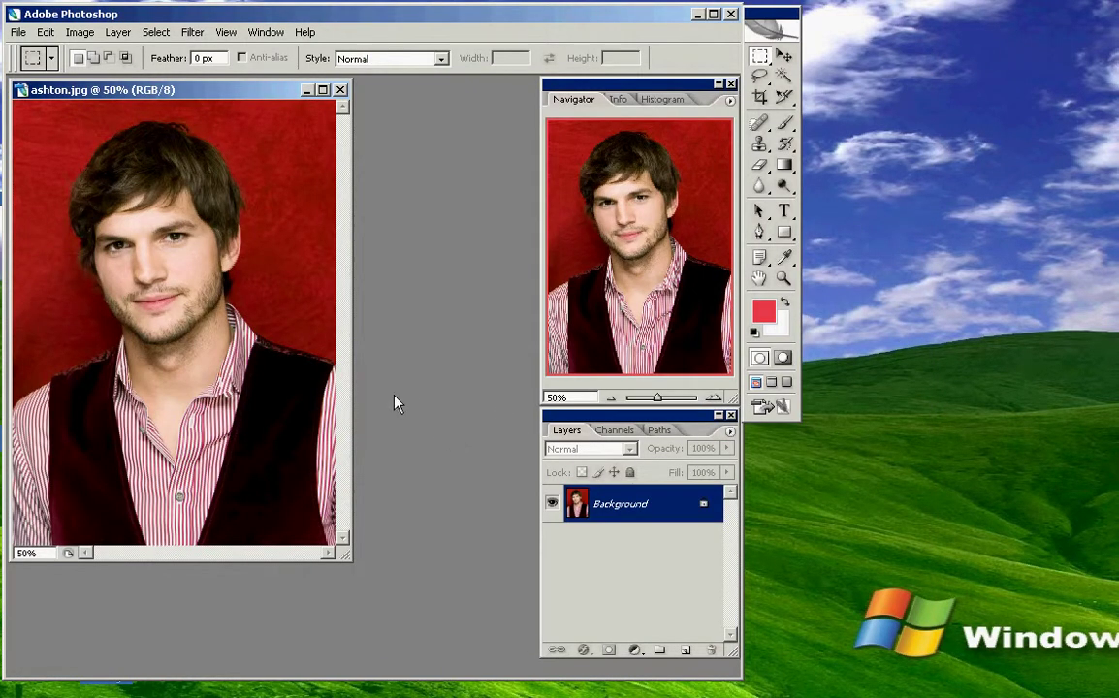
Step: Maximize the ashton.jpg document window and adjust the Navigator zoom in and out
click(323, 91)
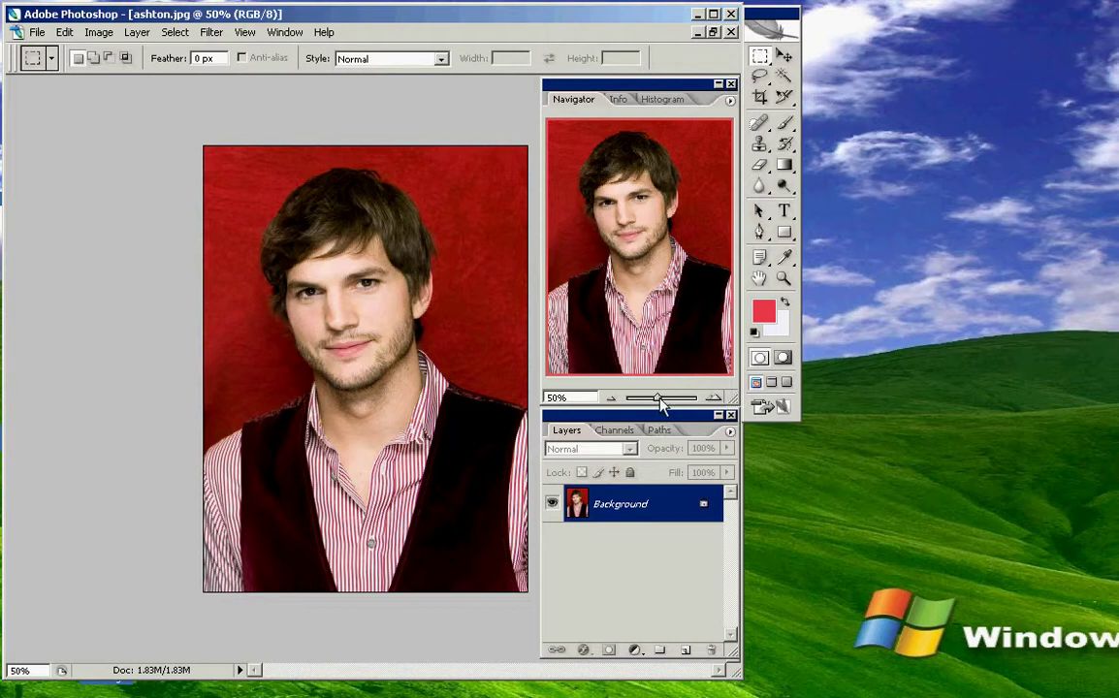
drag(659, 399, 665, 399)
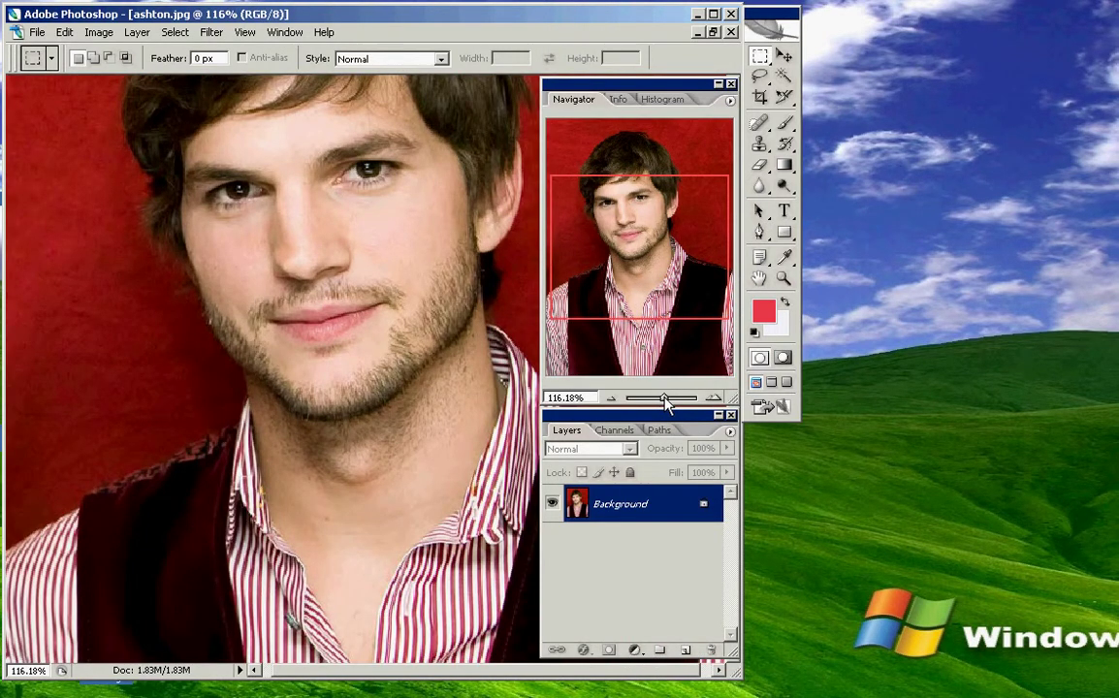
drag(664, 398, 660, 398)
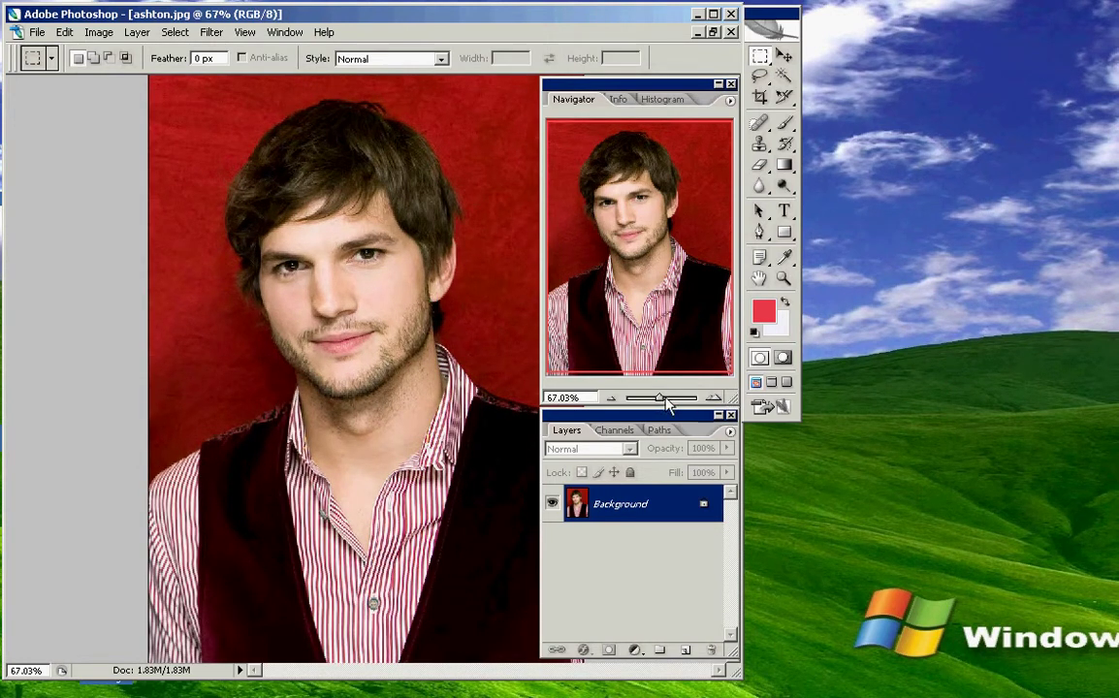
drag(660, 398, 660, 398)
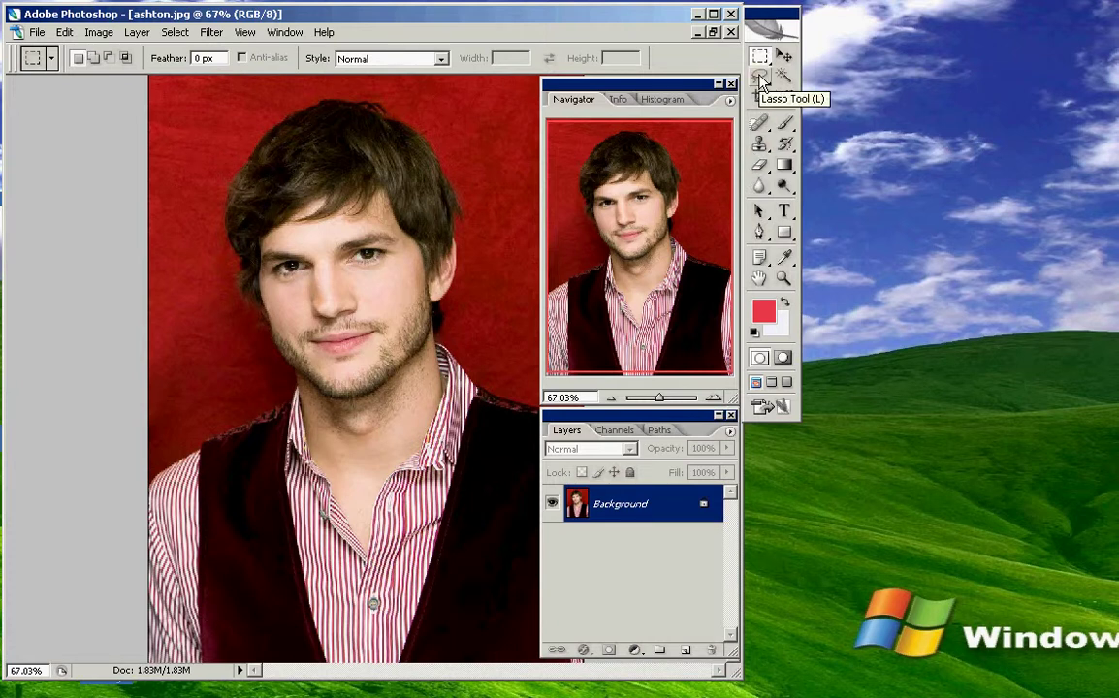
Step: With the Lasso Tool, trace around the man's hair, face and jawline
click(760, 78)
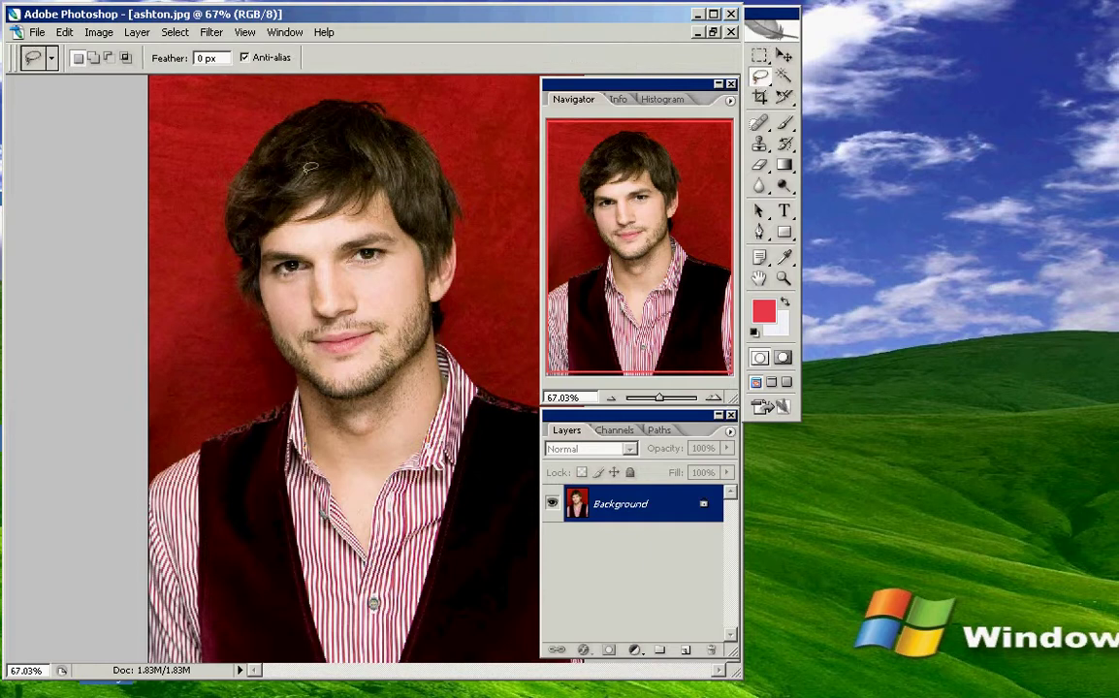
mouse_move(306, 118)
mouse_down()
mouse_move(257, 134)
mouse_move(246, 150)
mouse_move(232, 225)
mouse_move(250, 287)
mouse_move(294, 359)
mouse_move(359, 403)
mouse_move(427, 339)
mouse_move(464, 263)
mouse_move(451, 166)
mouse_move(421, 122)
mouse_move(349, 92)
mouse_move(264, 124)
mouse_up()
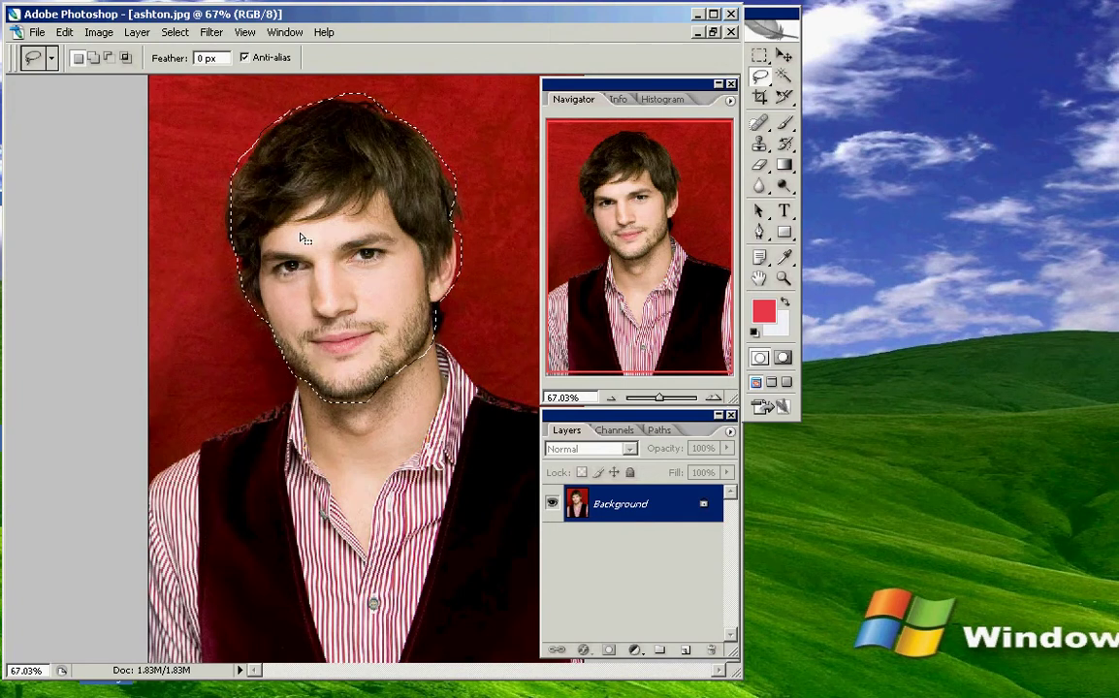
Step: Copy the lassoed head to a new Layer 1 with Layer via Copy, keeping Layer 1 active
right_click(339, 230)
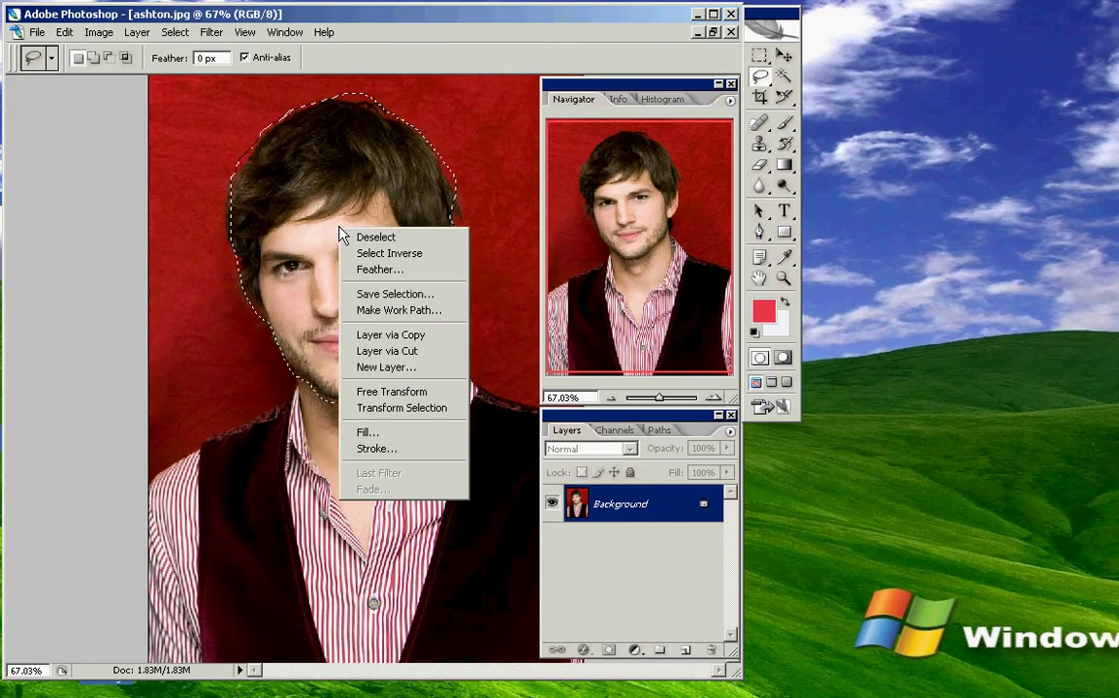
click(362, 337)
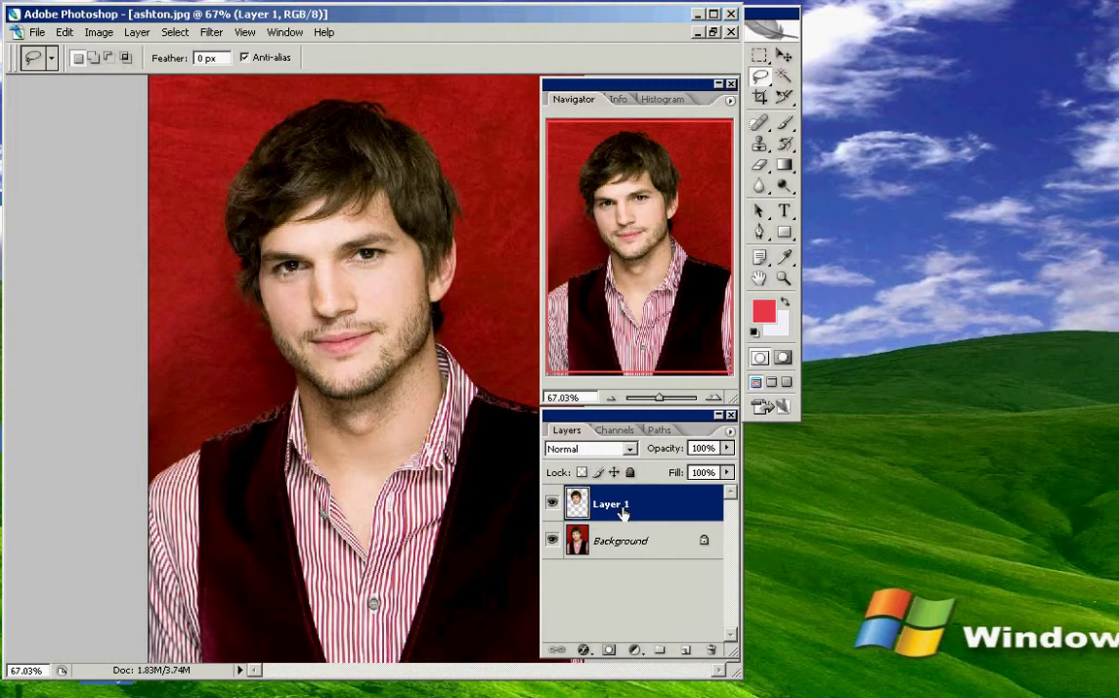
click(613, 539)
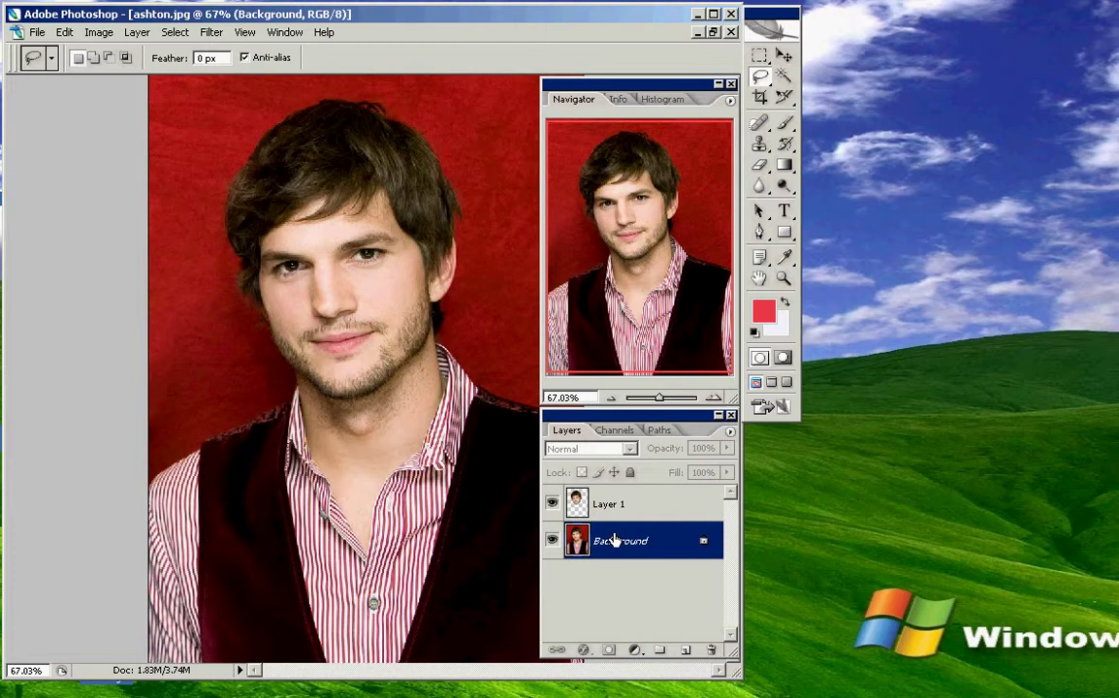
click(586, 506)
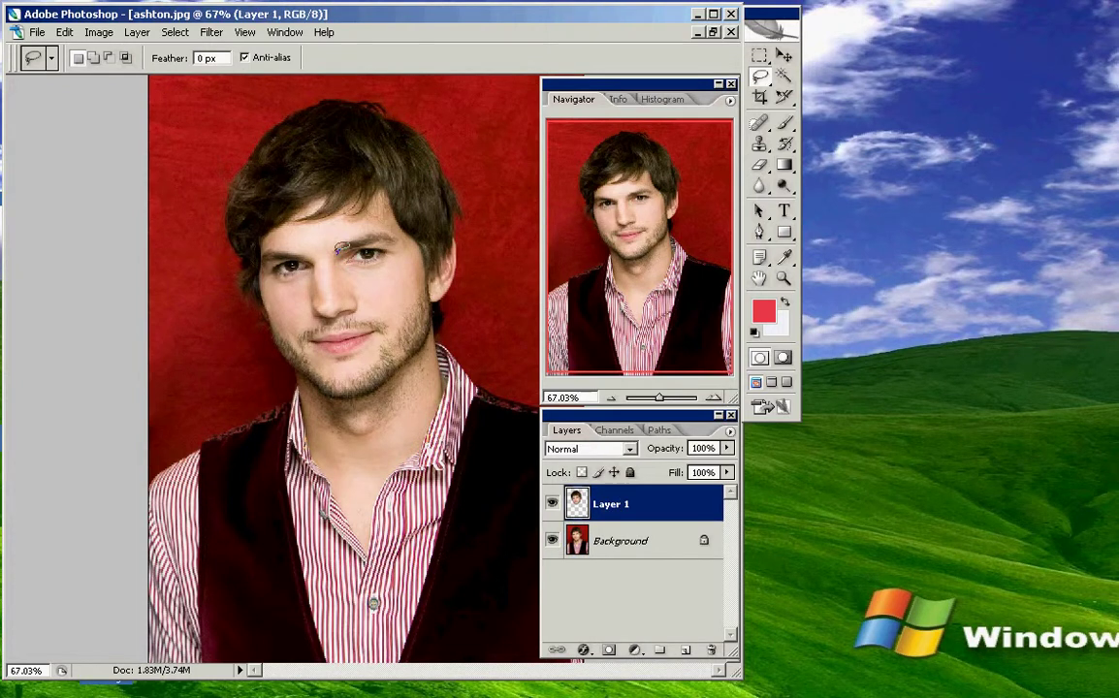
right_click(339, 258)
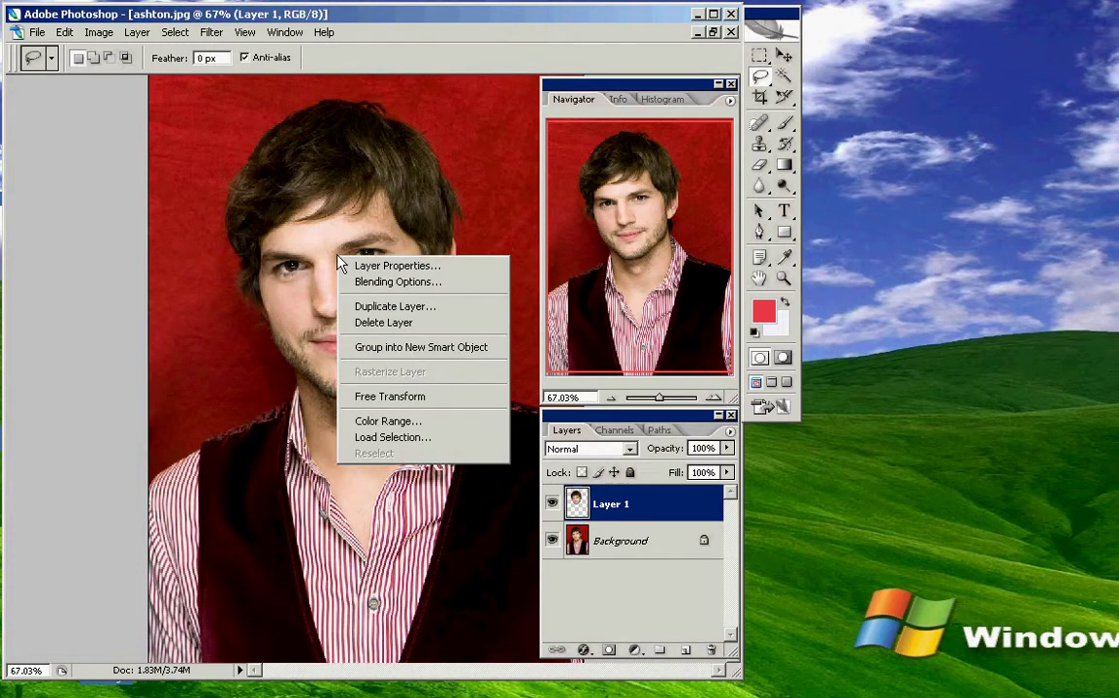
Step: Scale Layer 1's head to 124.5% by 121.7% and move it up-left over the original face
click(364, 405)
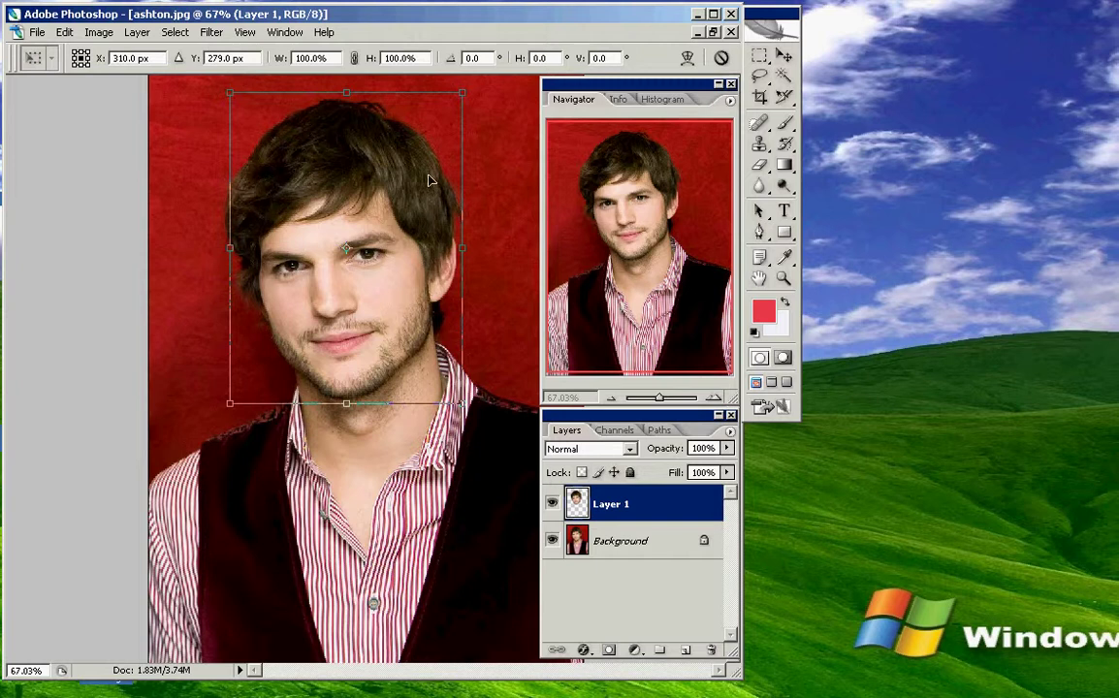
right_click(311, 265)
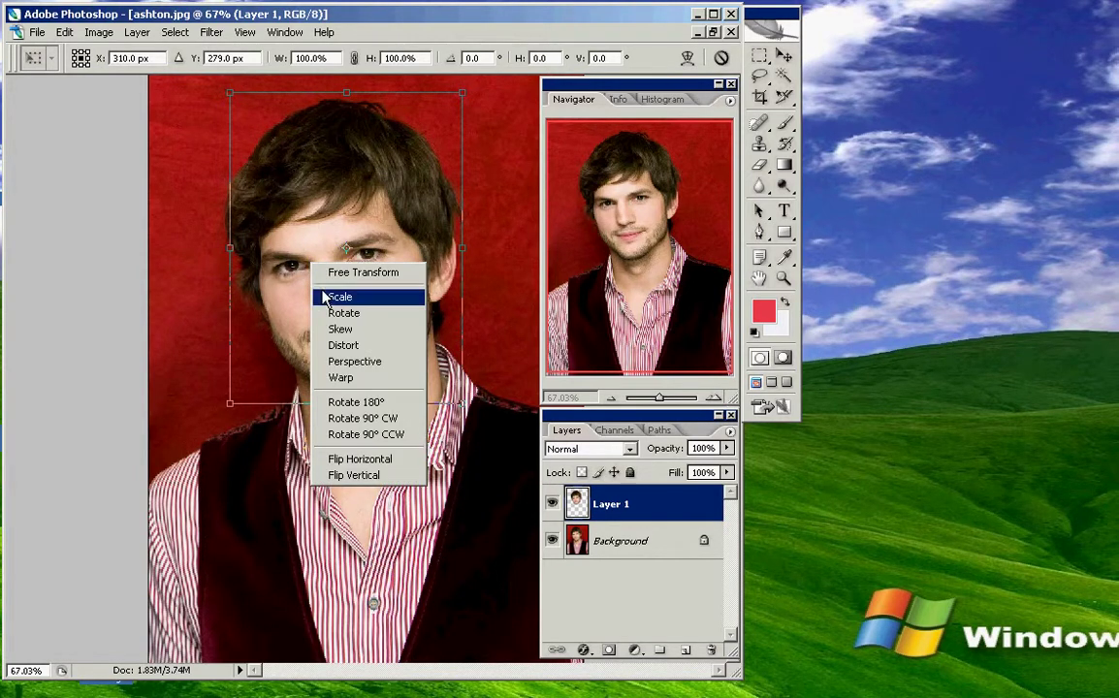
click(332, 297)
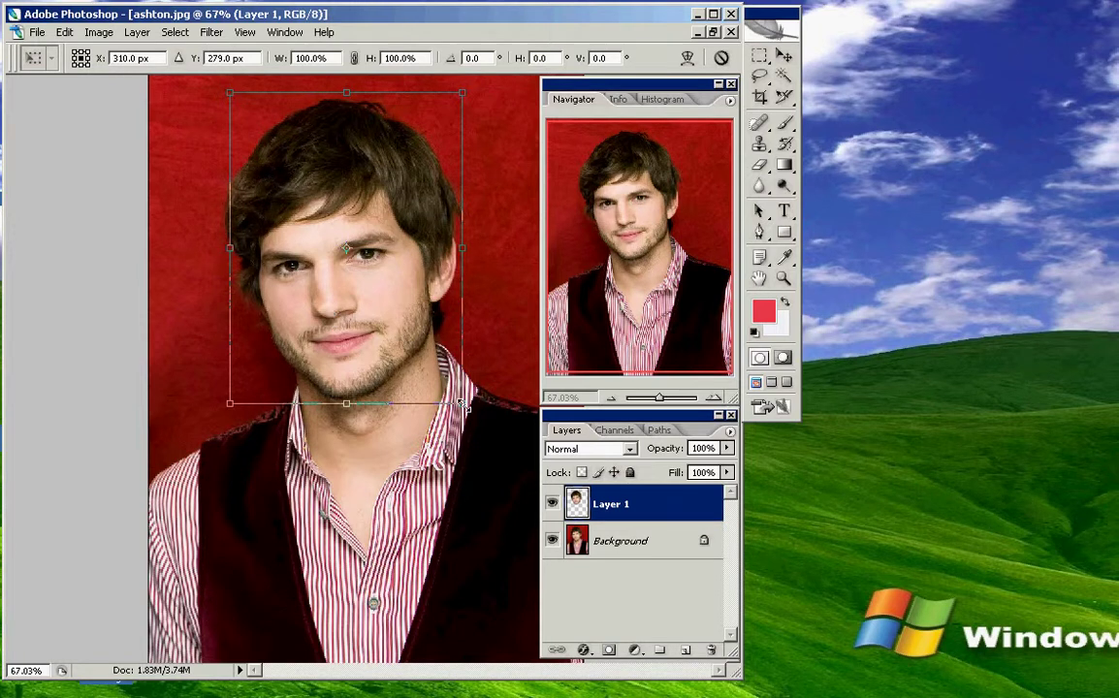
drag(461, 405, 520, 473)
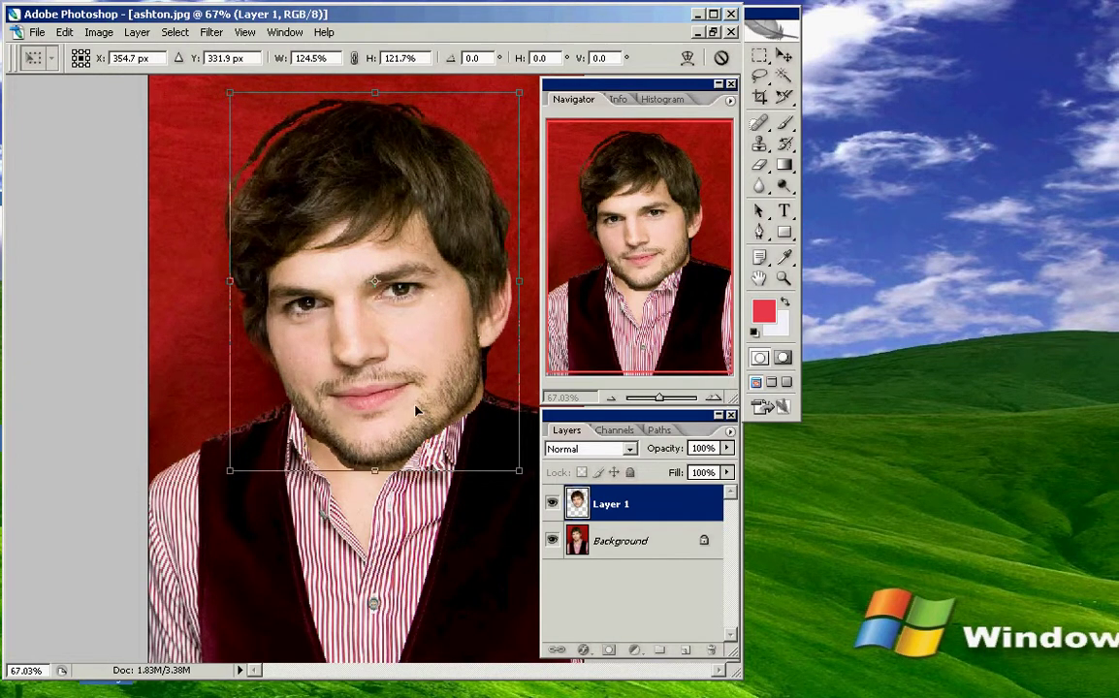
mouse_move(447, 426)
mouse_down()
mouse_move(393, 370)
mouse_move(408, 370)
mouse_up()
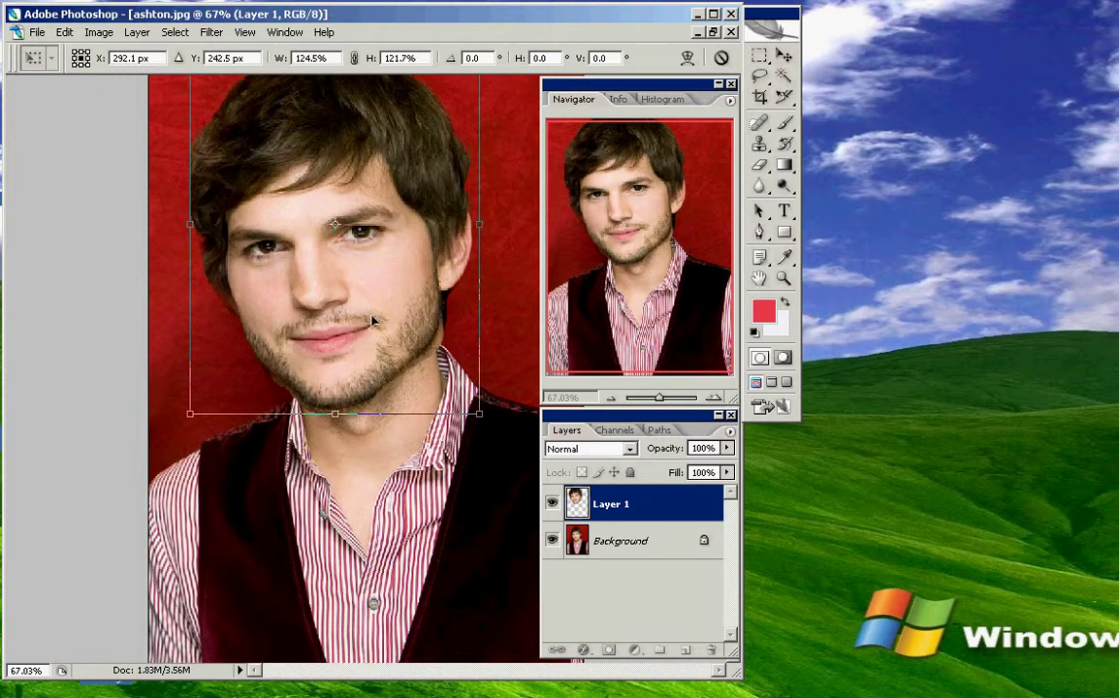
right_click(301, 321)
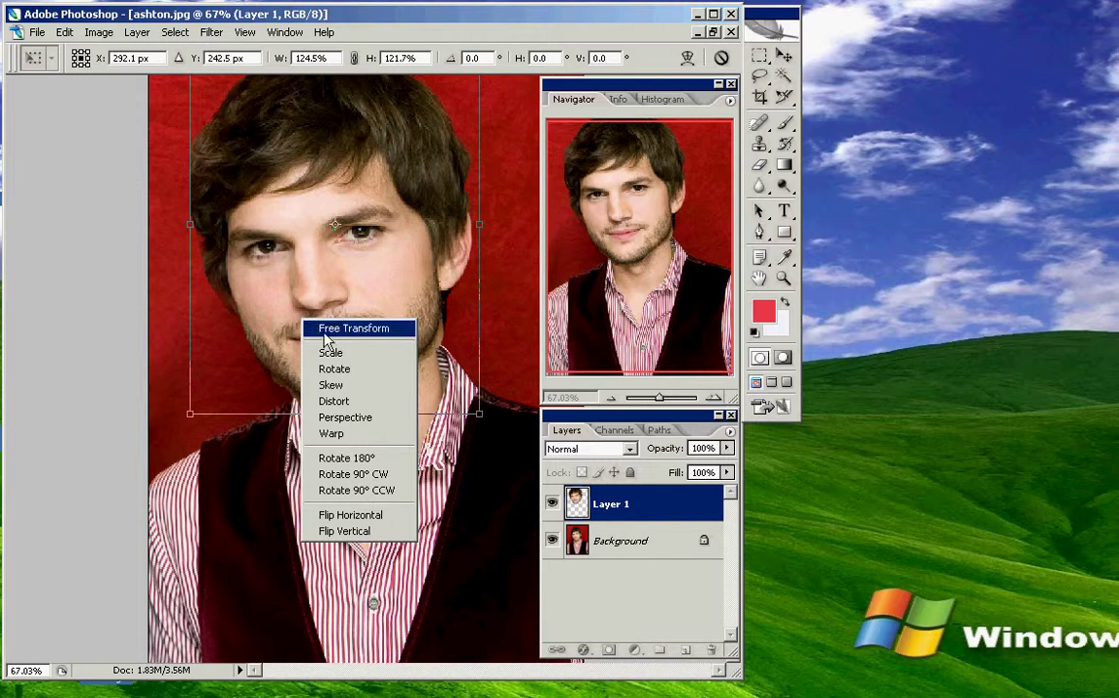
click(337, 376)
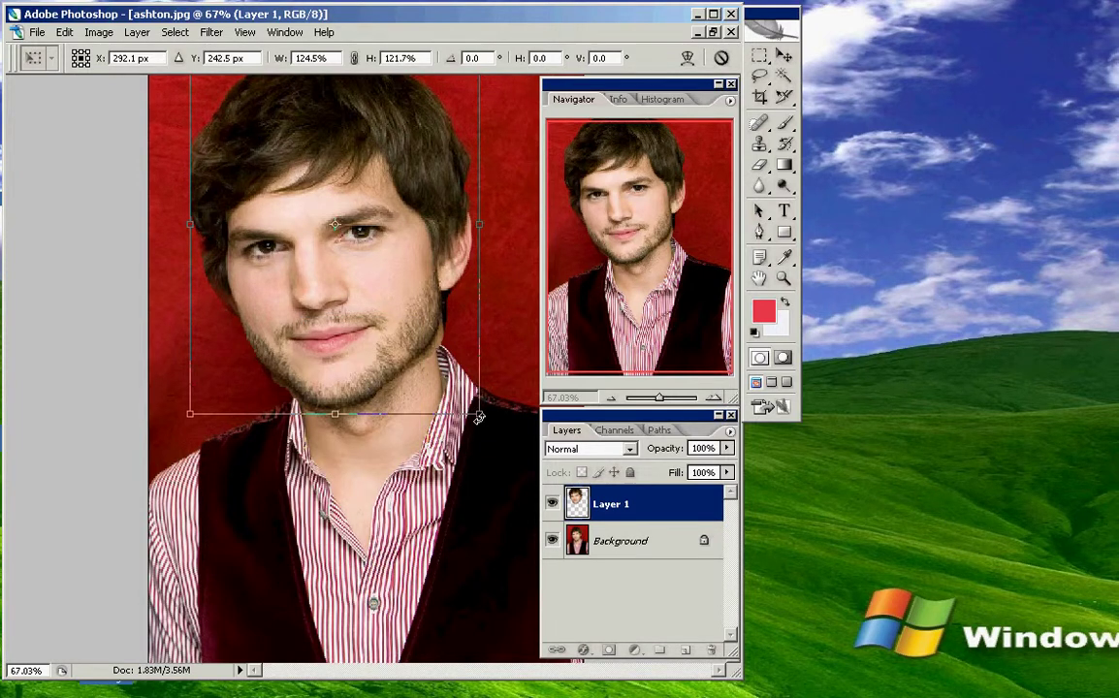
mouse_move(479, 417)
mouse_down()
mouse_move(387, 518)
mouse_move(306, 504)
mouse_up()
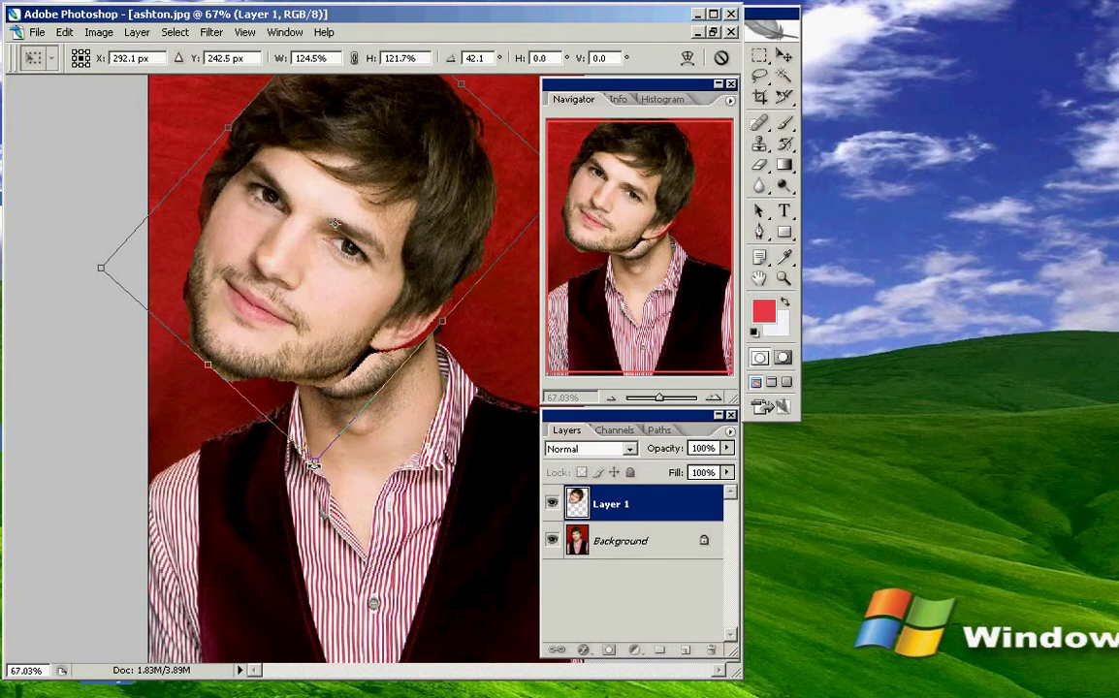
drag(313, 465, 492, 426)
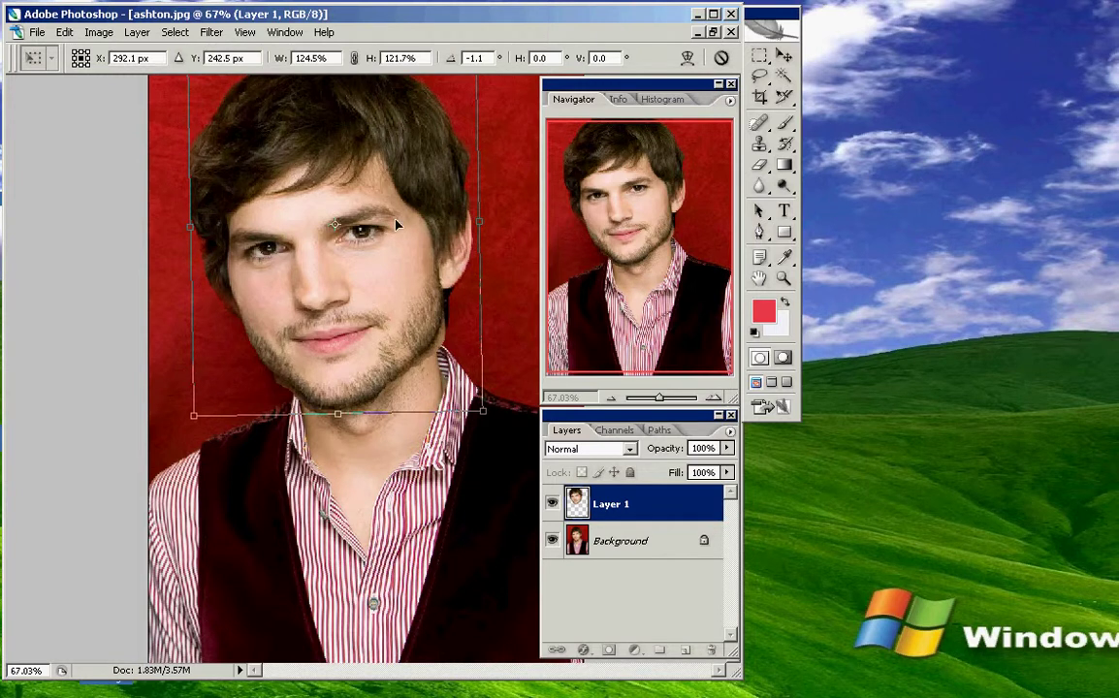
Step: Start Save As and apply the pending head transformation
click(37, 32)
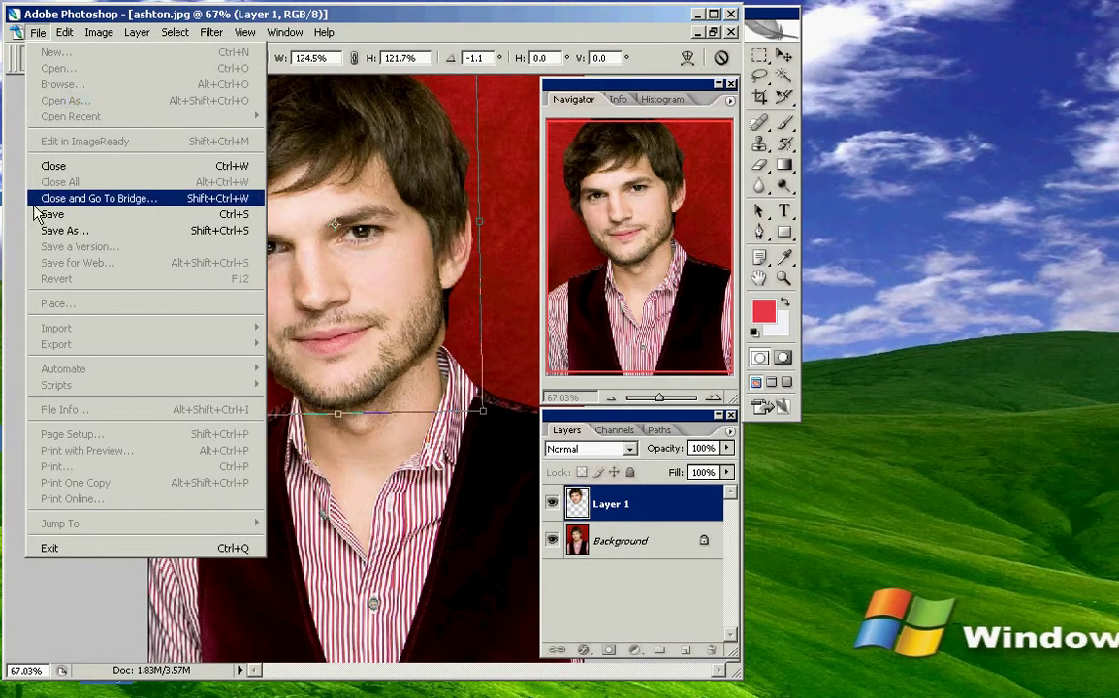
click(60, 231)
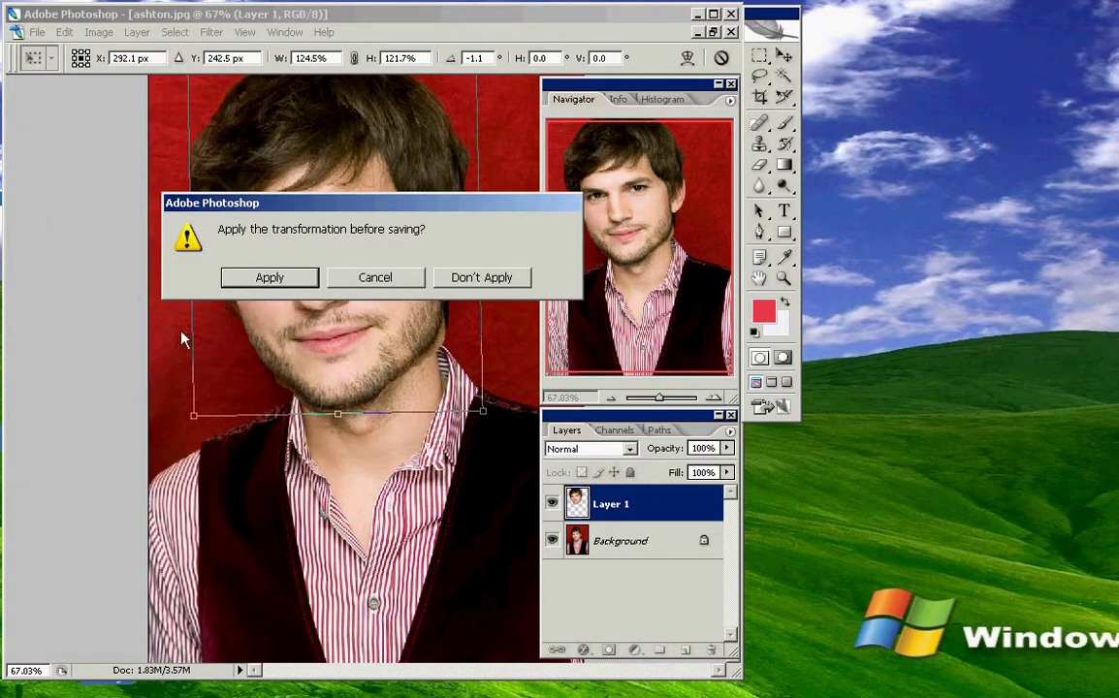
click(269, 278)
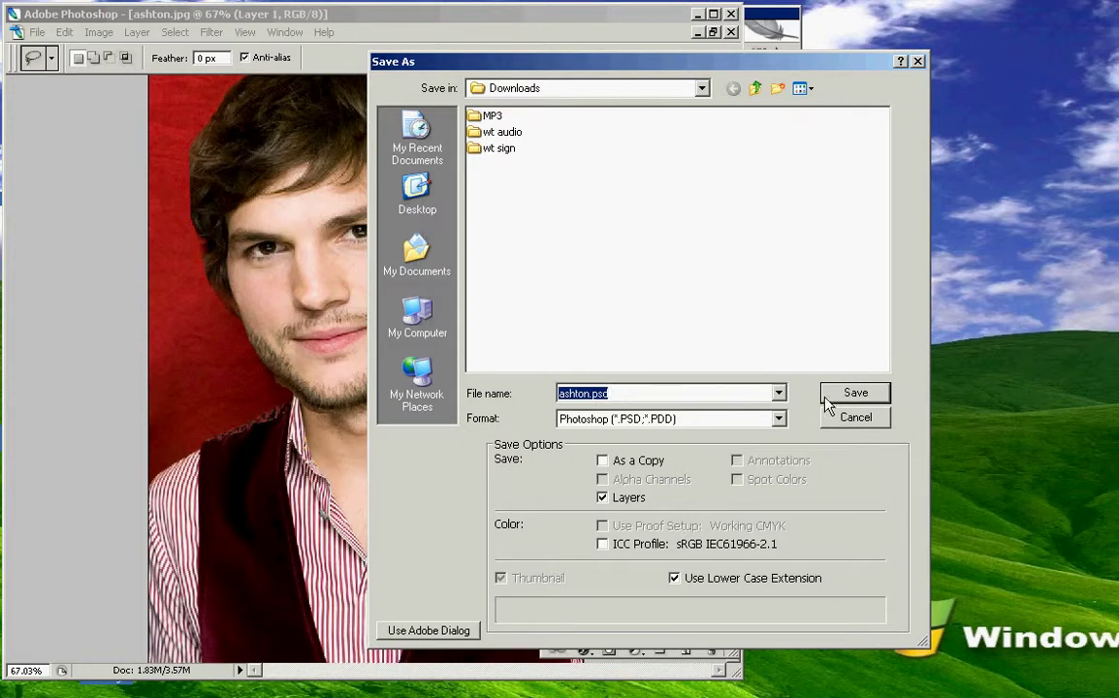
Step: Save as JPEG 'ashton copy.jpg' at Maximum quality 12, then close the document
click(779, 420)
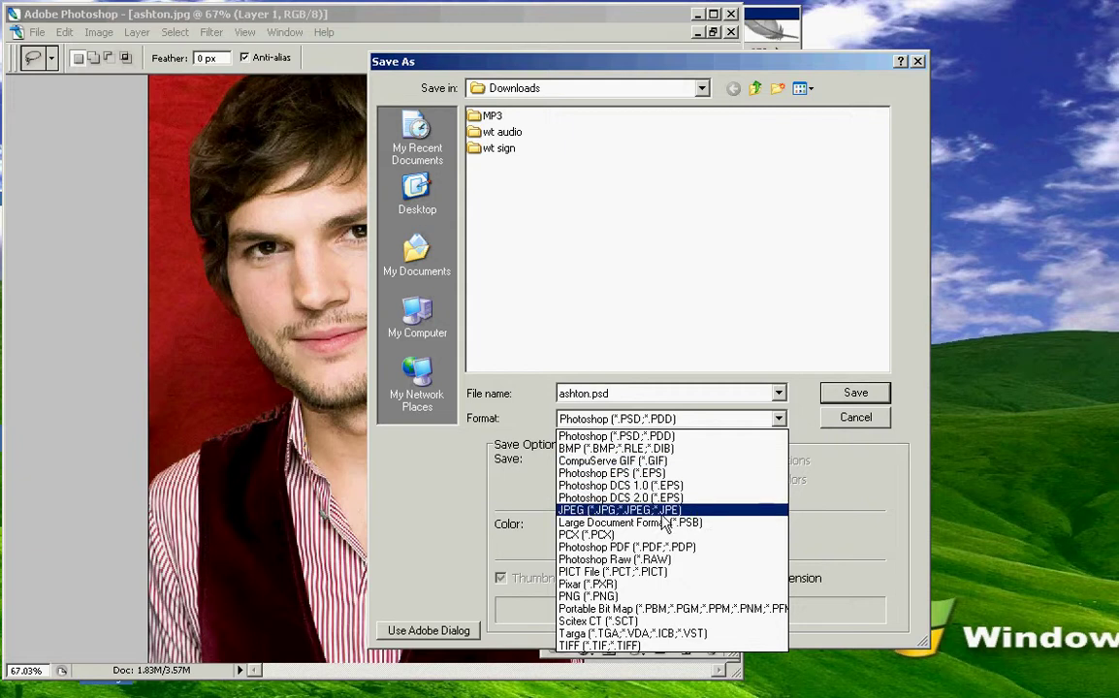
click(591, 511)
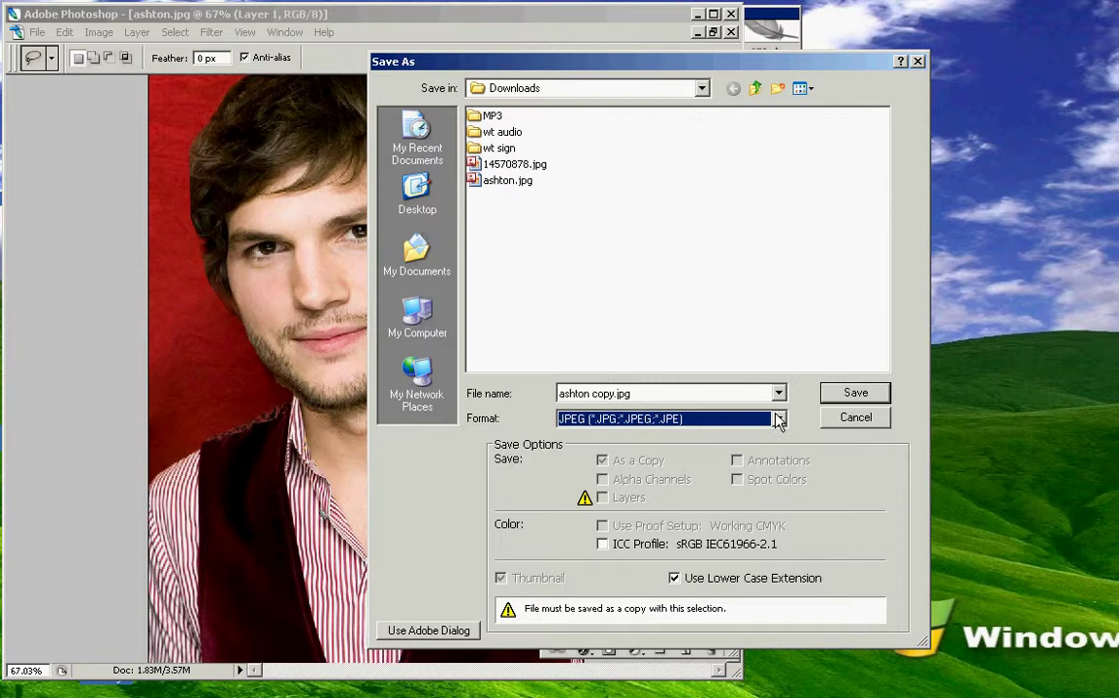
click(842, 398)
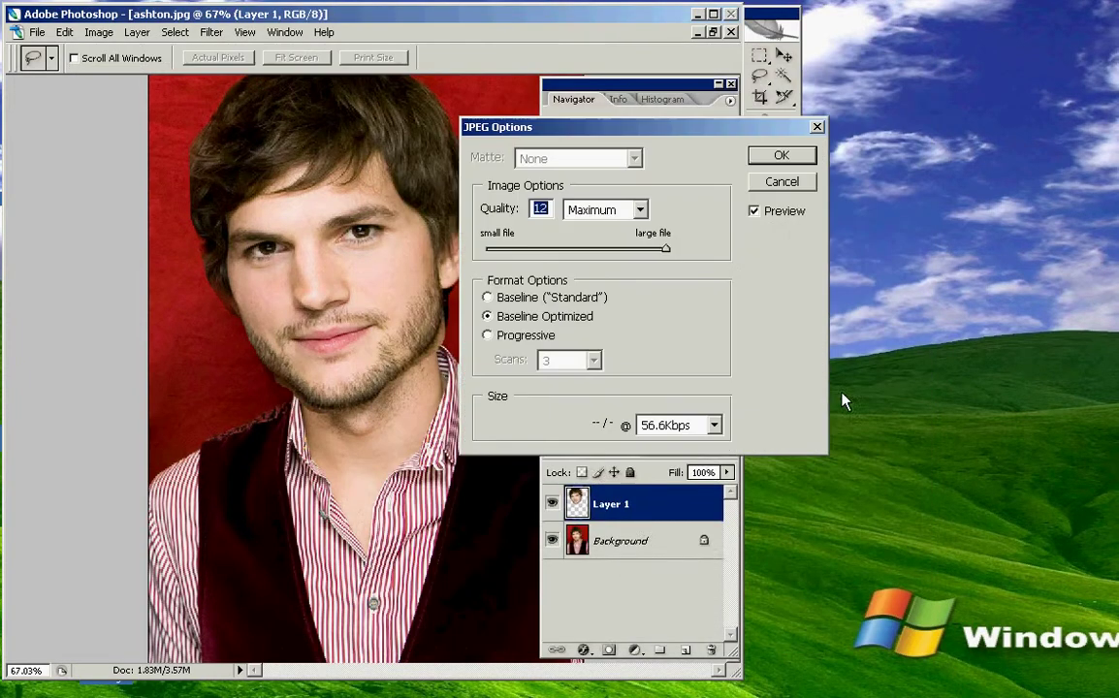
click(783, 160)
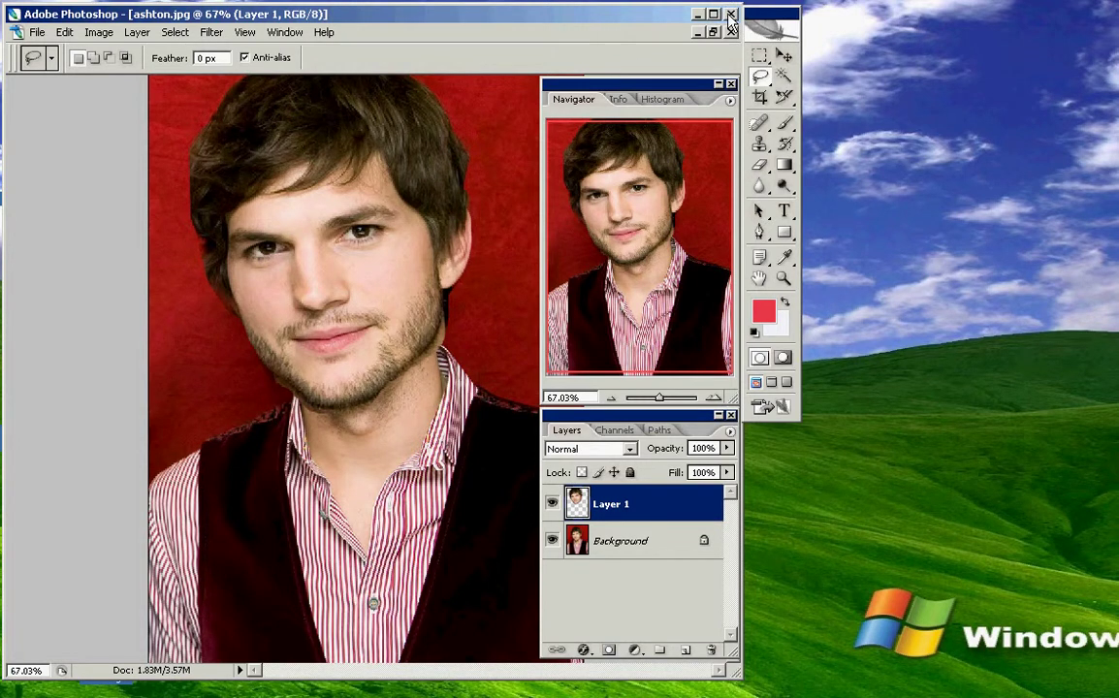
click(731, 32)
Step: Discard the layered version, then preview ashton copy.jpg from My Documents > Downloads and close it
click(327, 289)
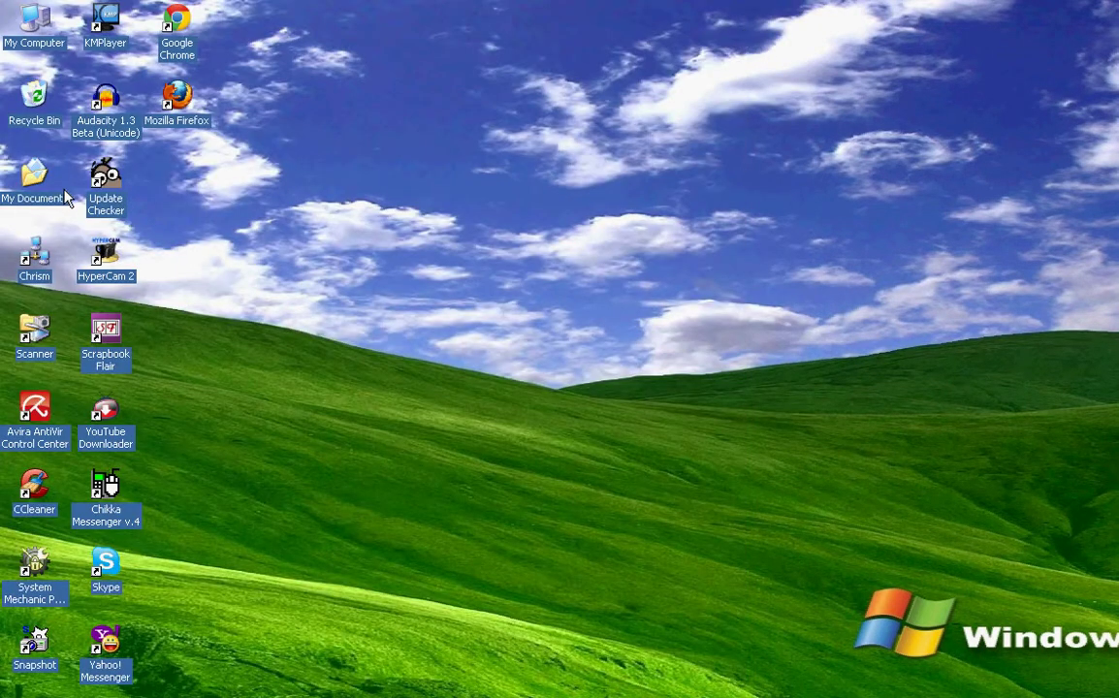
click(37, 166)
key(Return)
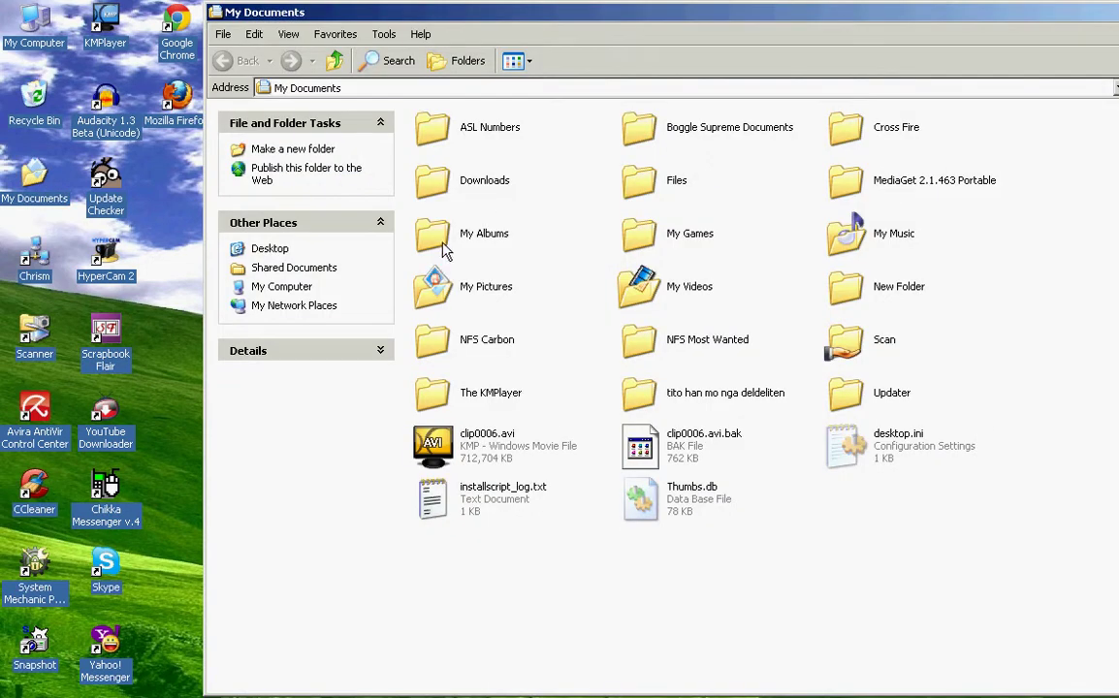
double_click(448, 190)
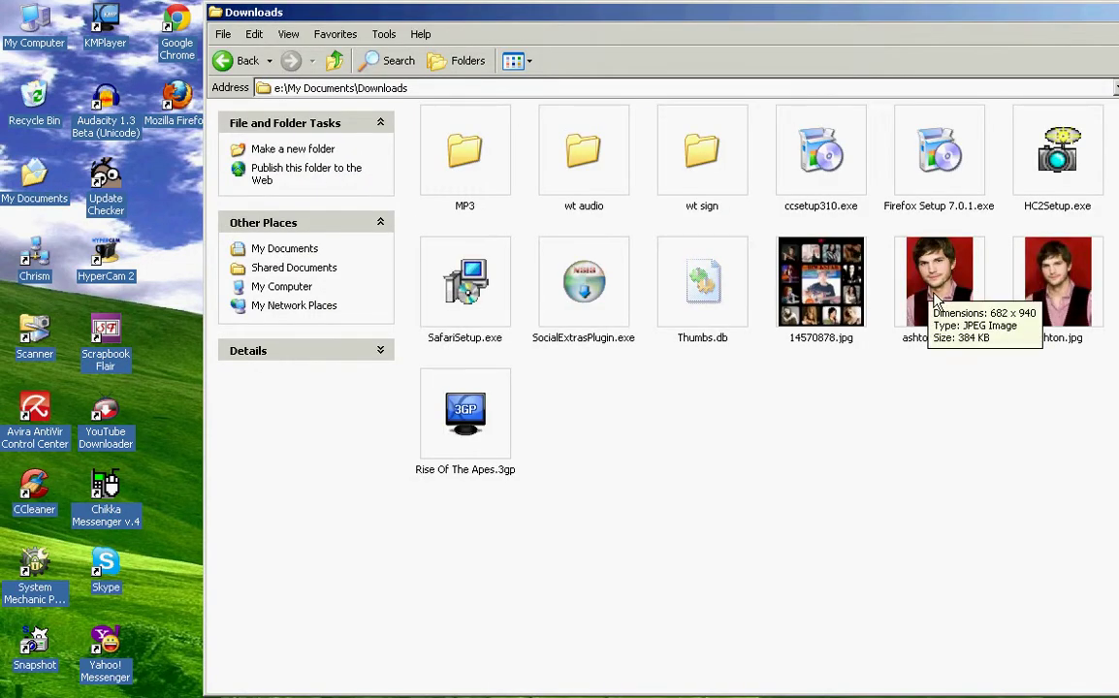
click(938, 300)
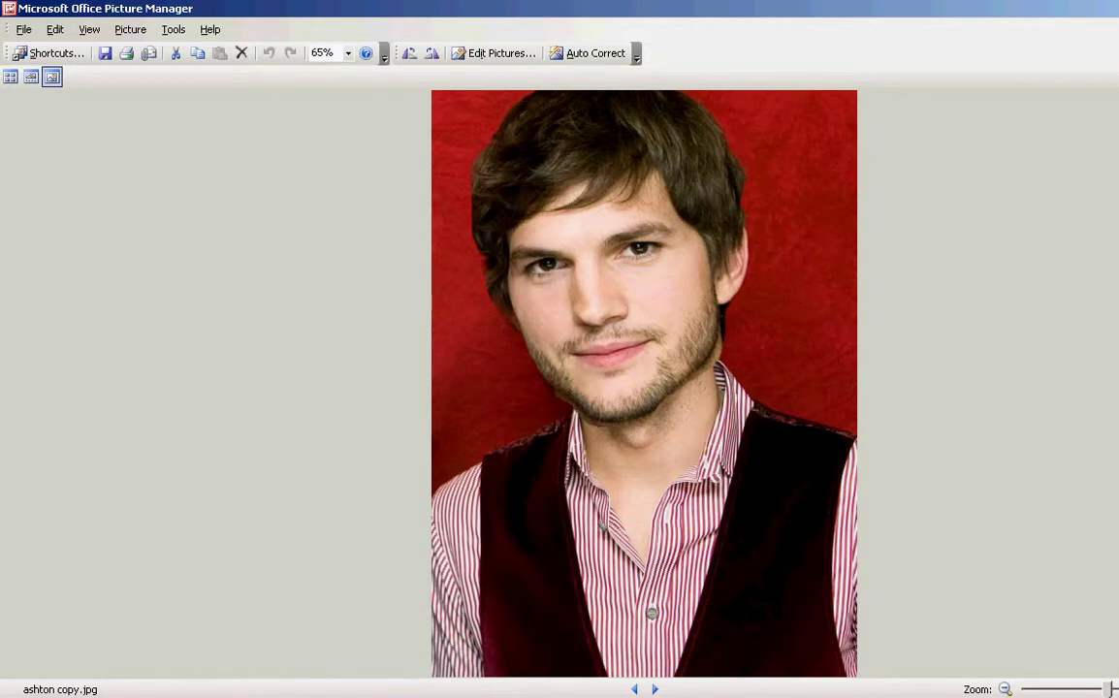
key(alt+F4)
key(alt+F4)
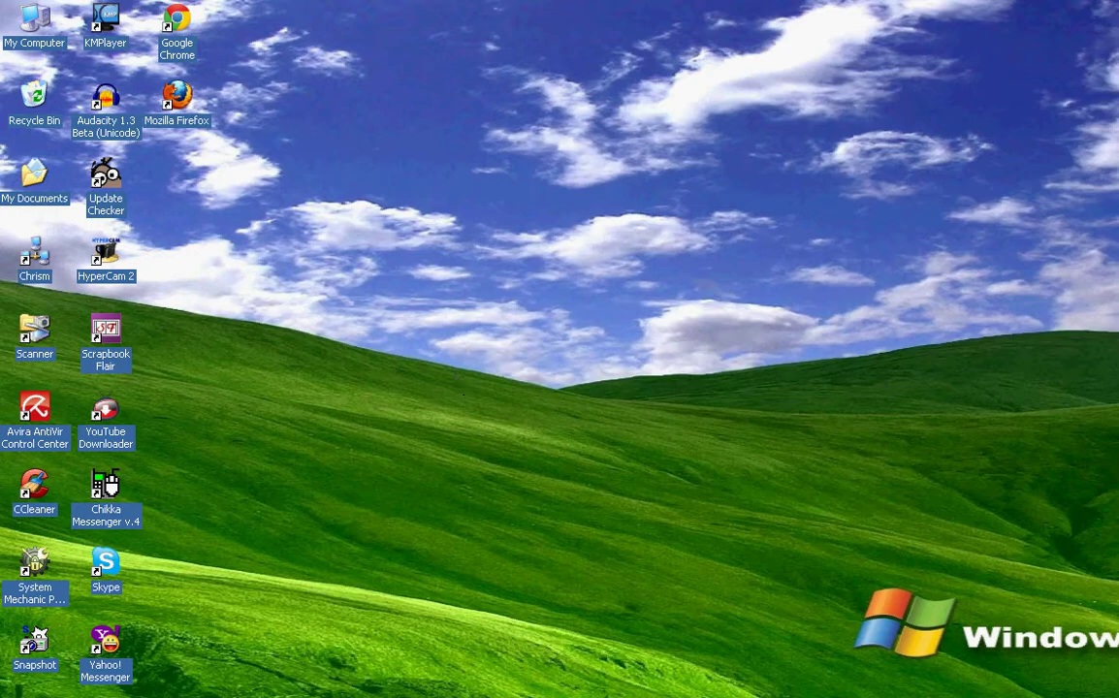
right_click(327, 313)
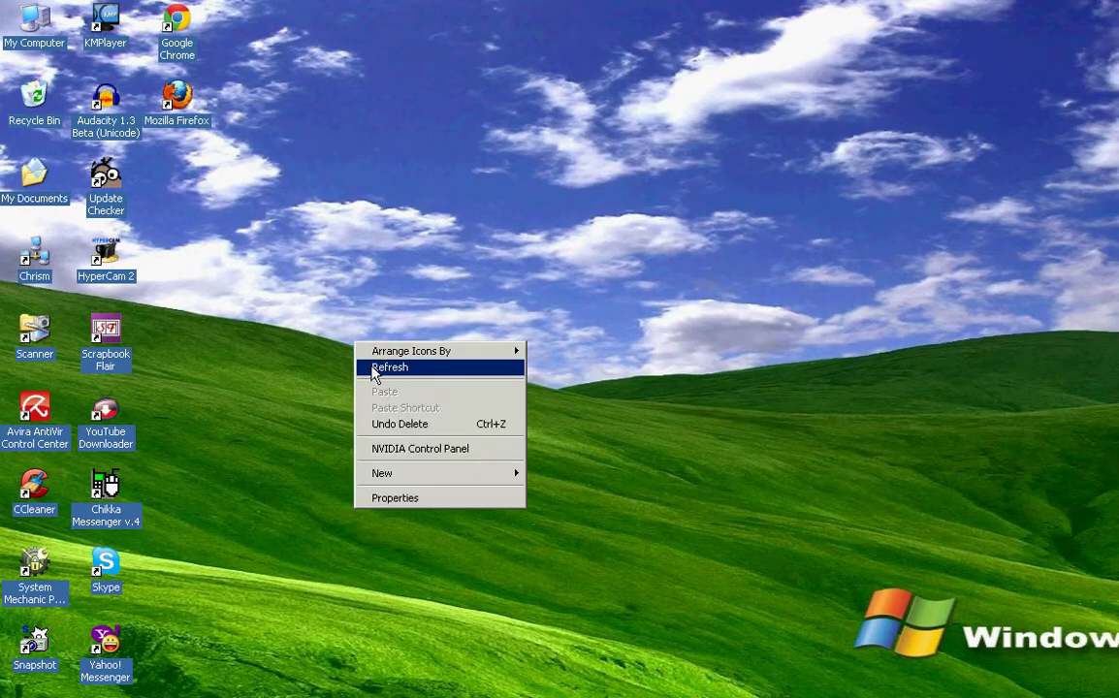
click(355, 341)
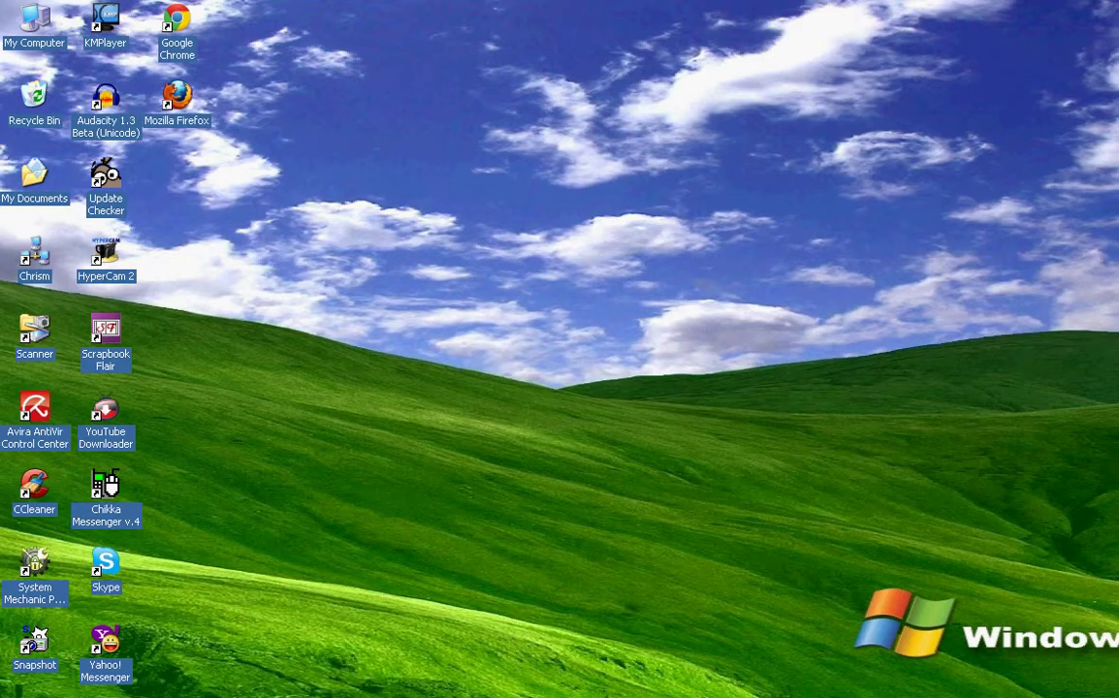
click(311, 694)
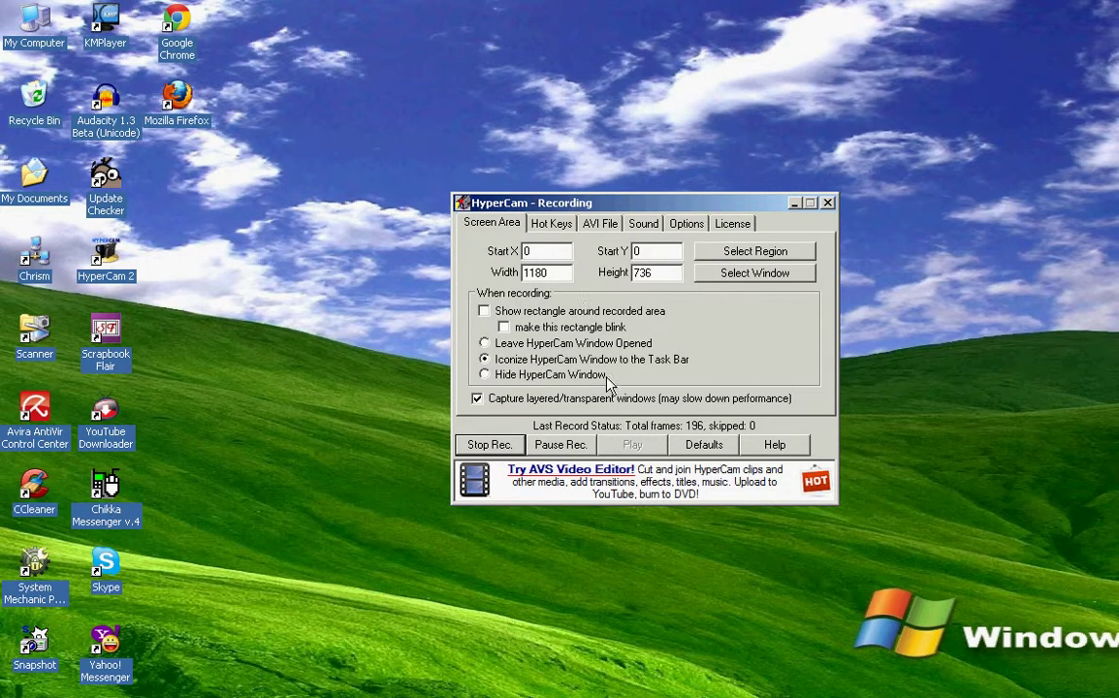
click(793, 203)
right_click(397, 342)
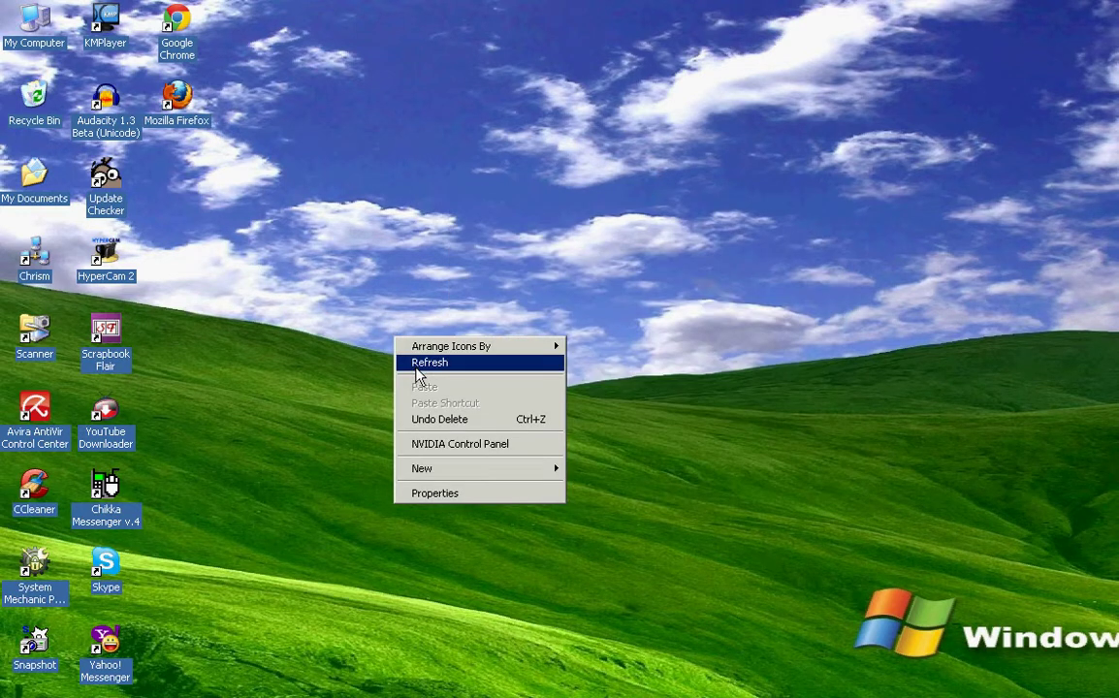
right_click(417, 369)
click(414, 397)
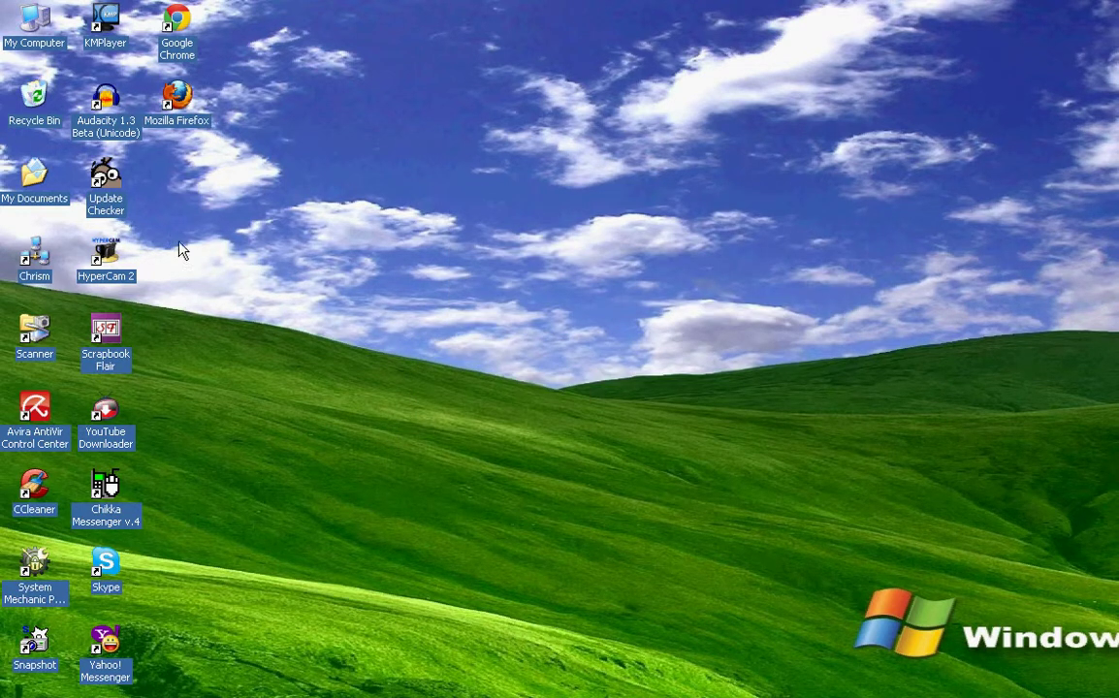
click(184, 106)
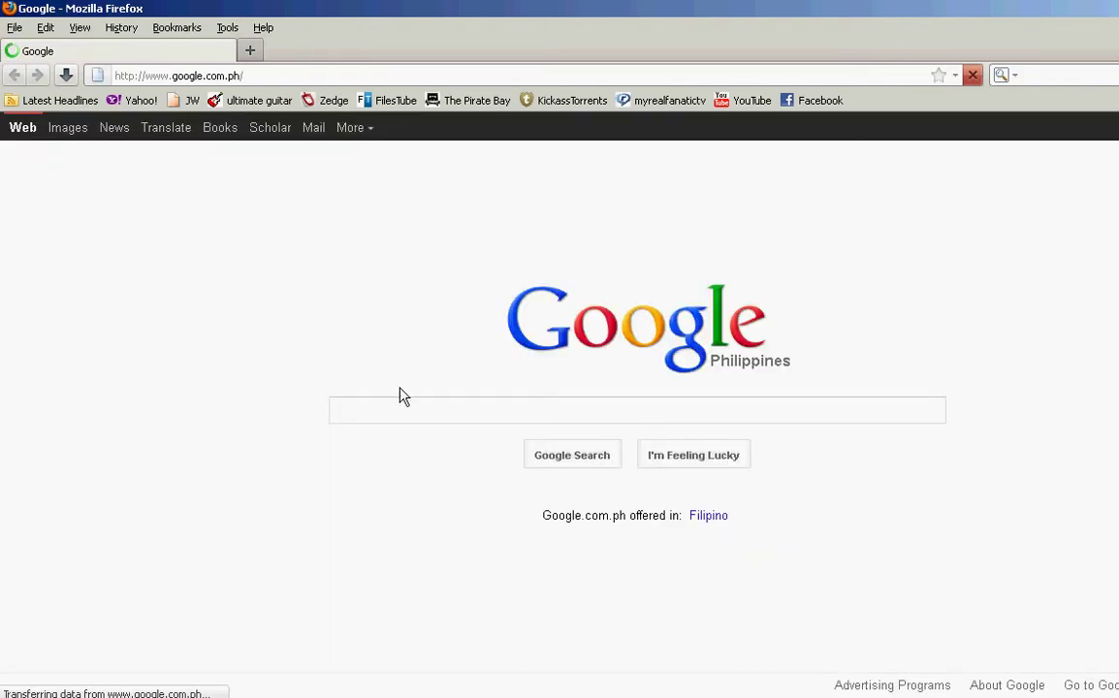
Step: Search Google for 'hyper cam' and open the HyperCam page on hyperionics.com
click(361, 410)
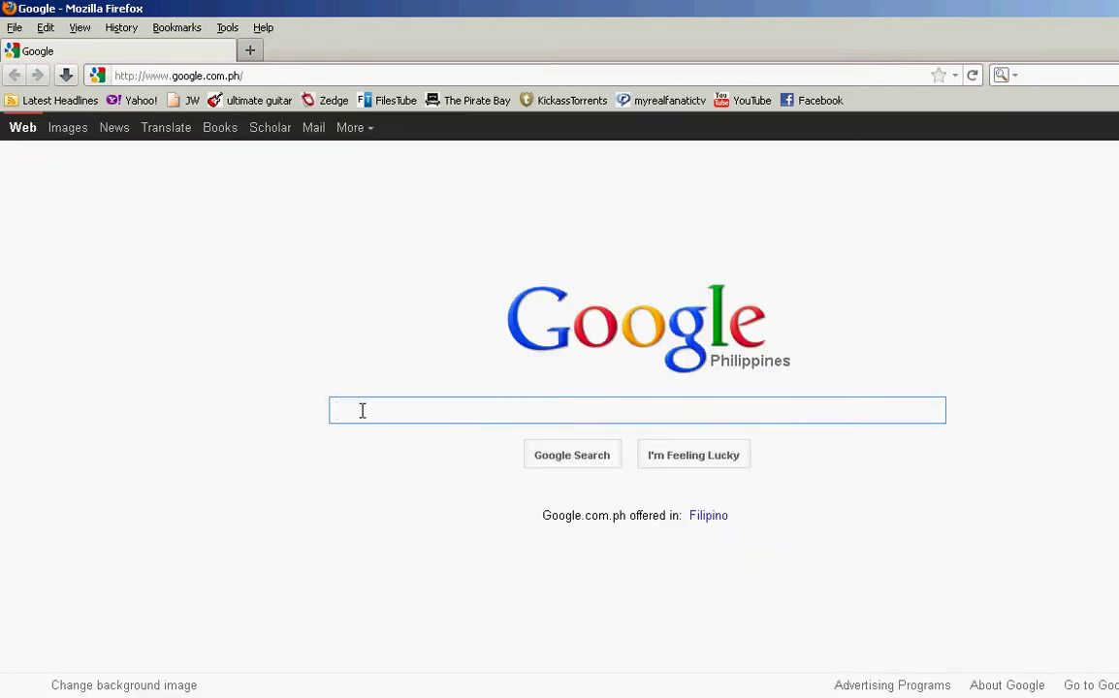
text(hyp)
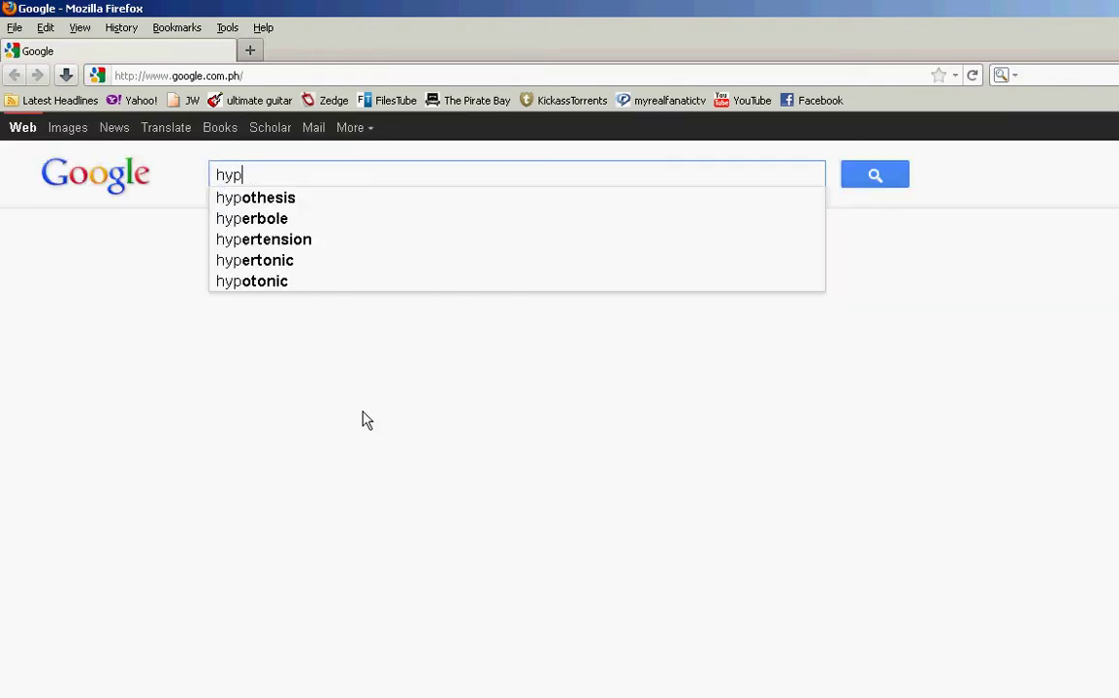
text(er c)
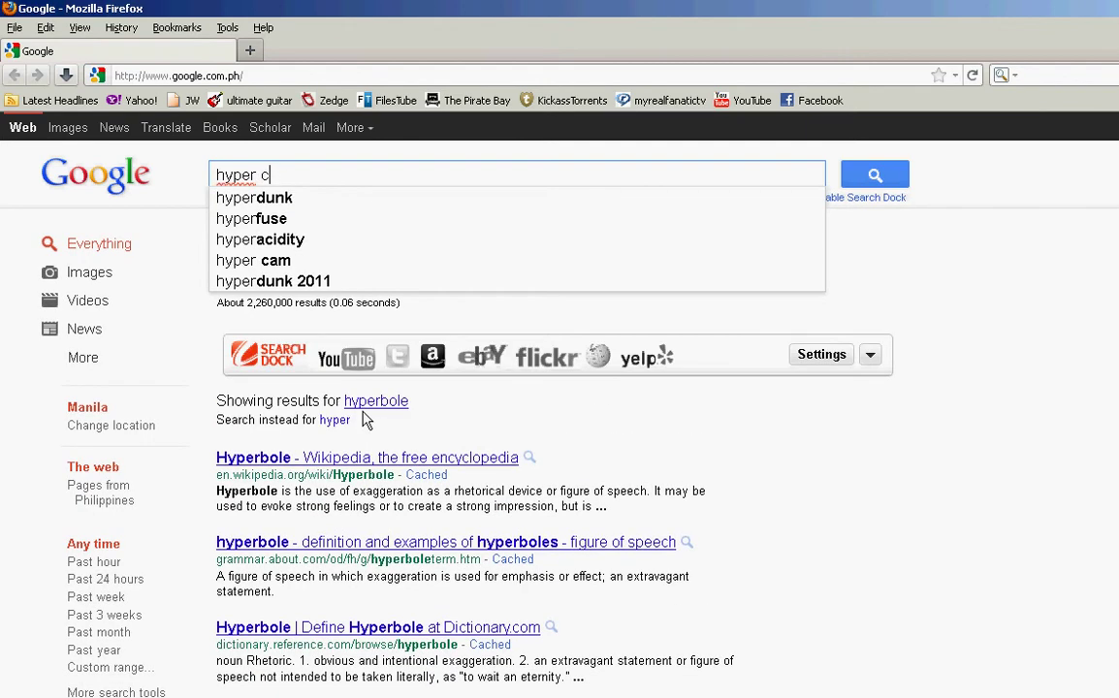
text(am)
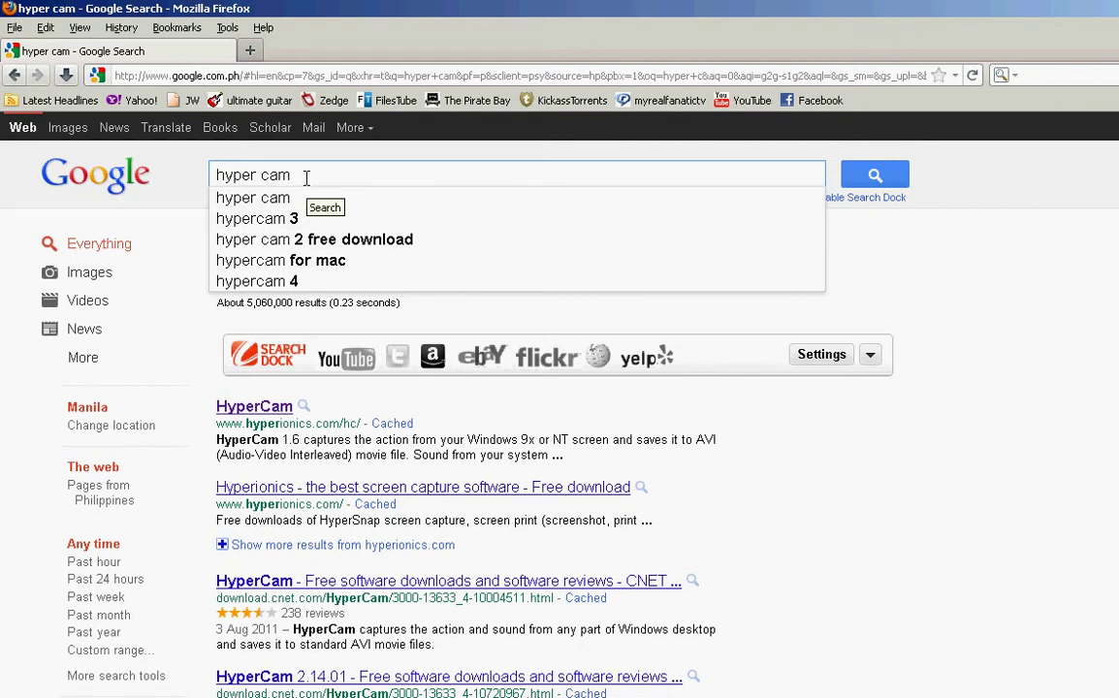
click(260, 412)
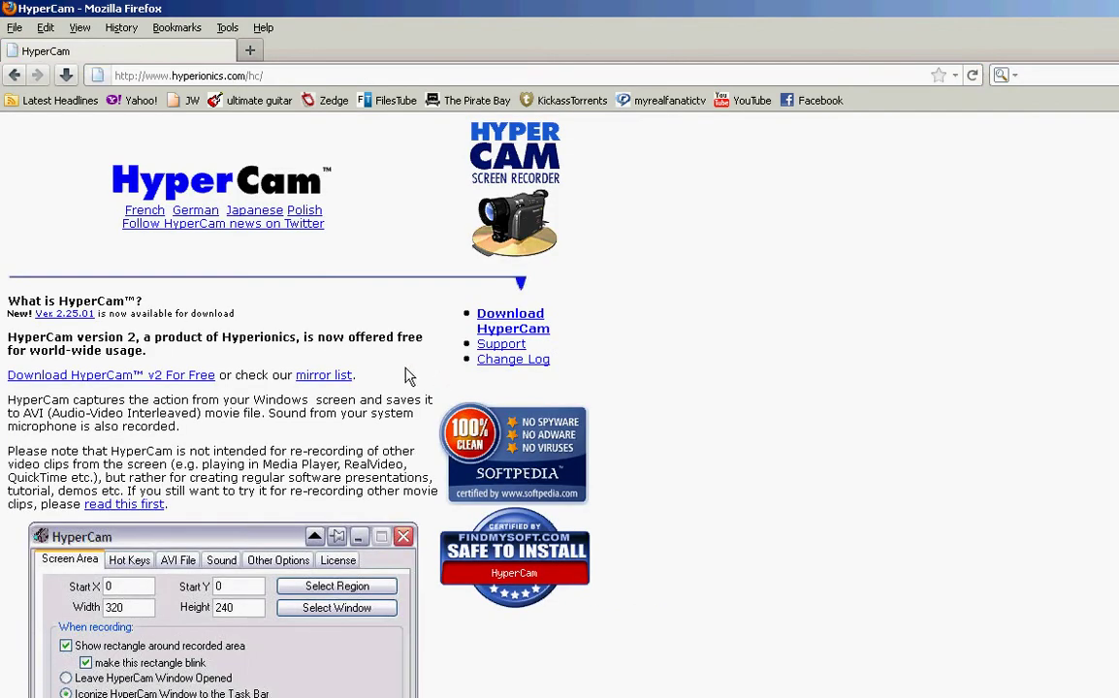
Step: Download HC2Setup.exe into Downloads, replacing the existing copy, and close the downloads list
click(108, 380)
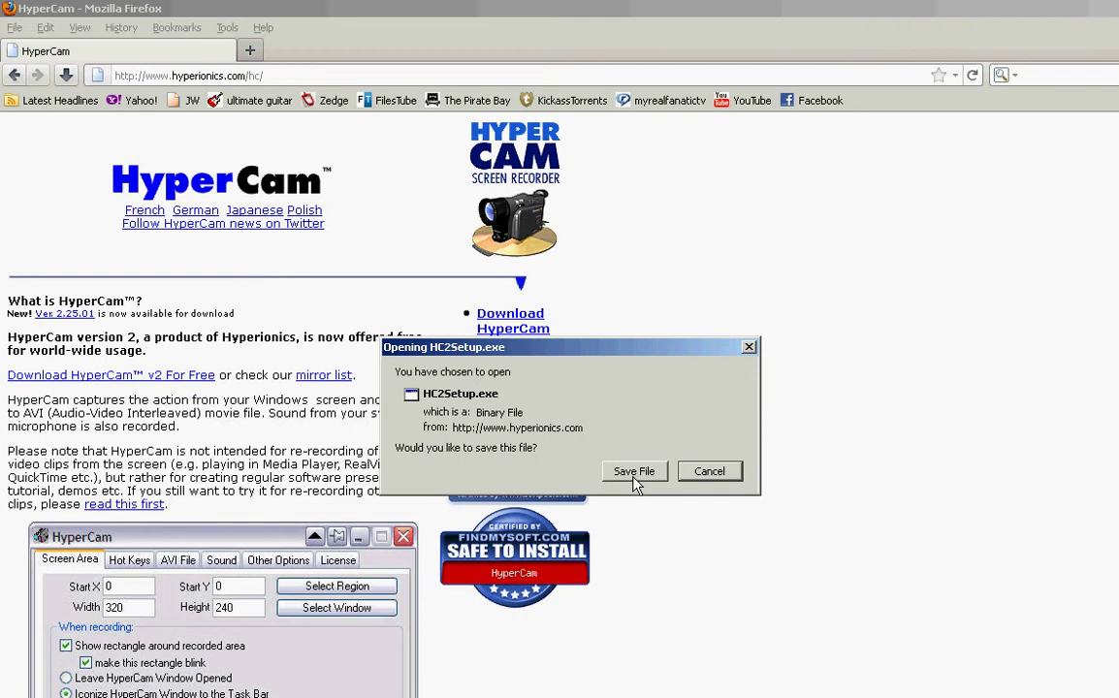
click(635, 474)
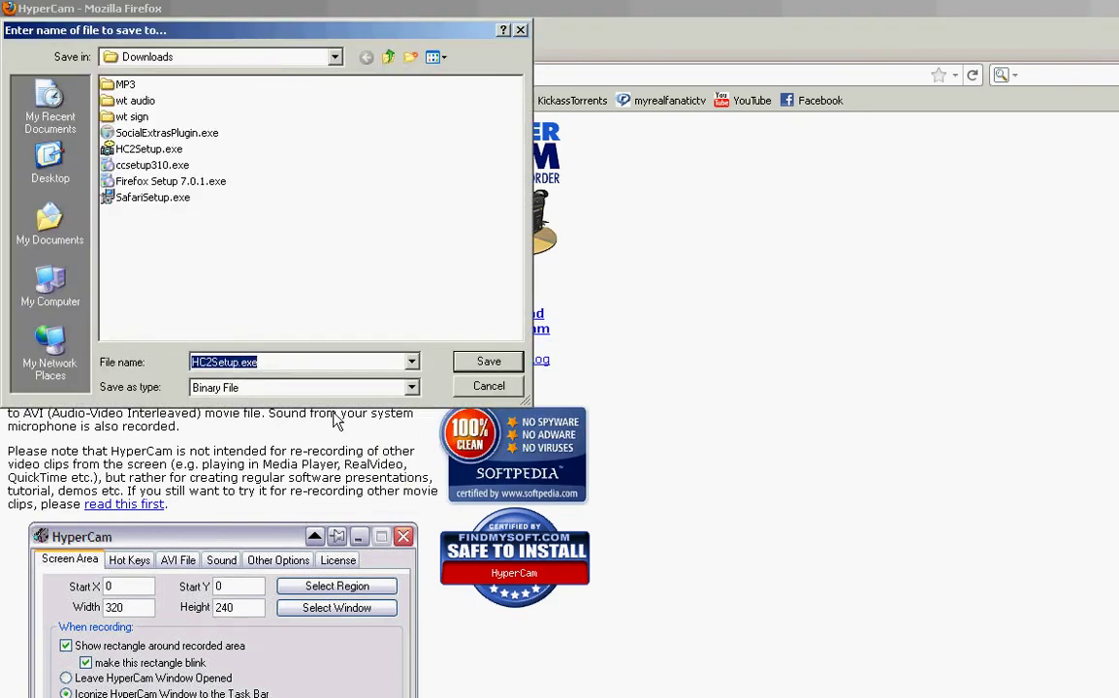
click(488, 361)
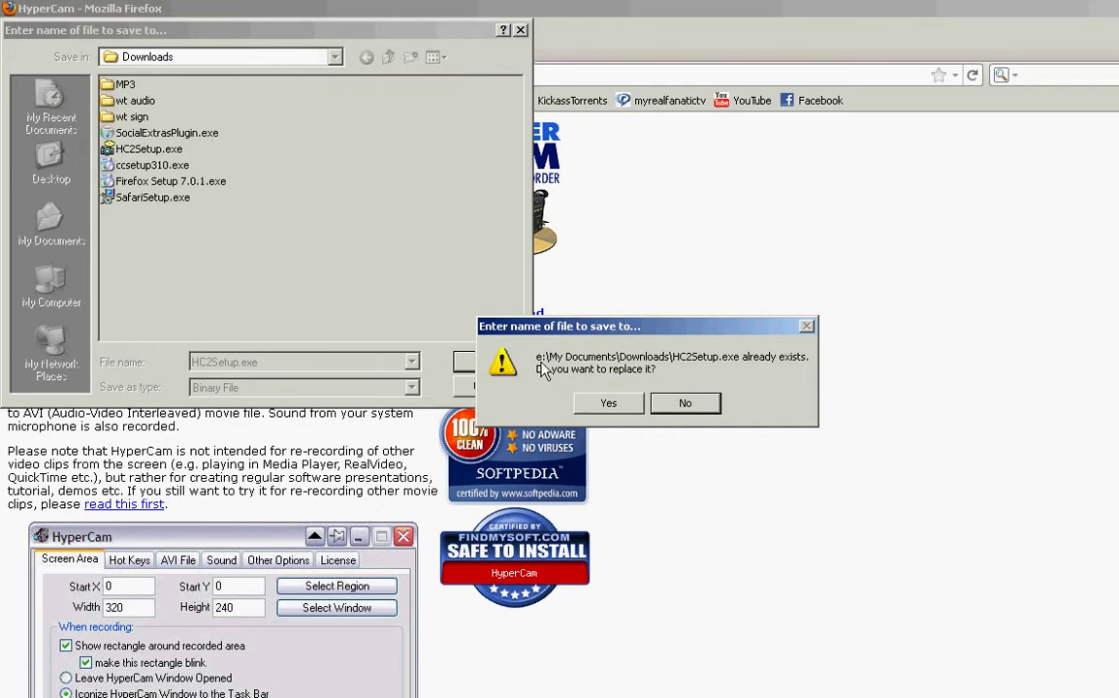
click(606, 402)
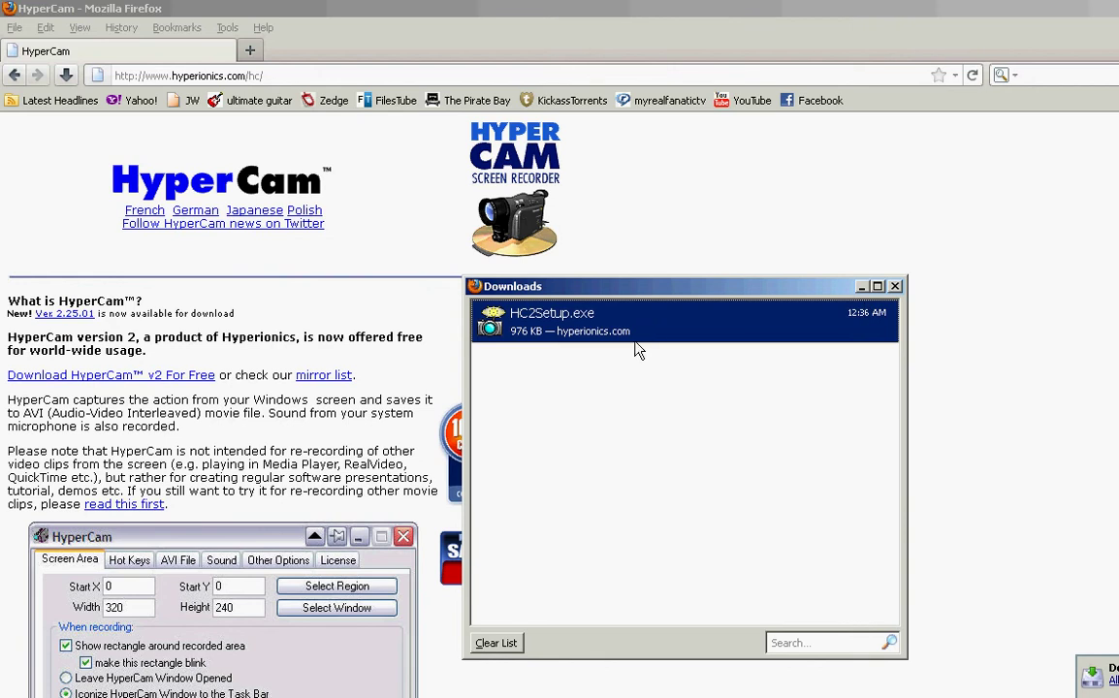
click(896, 287)
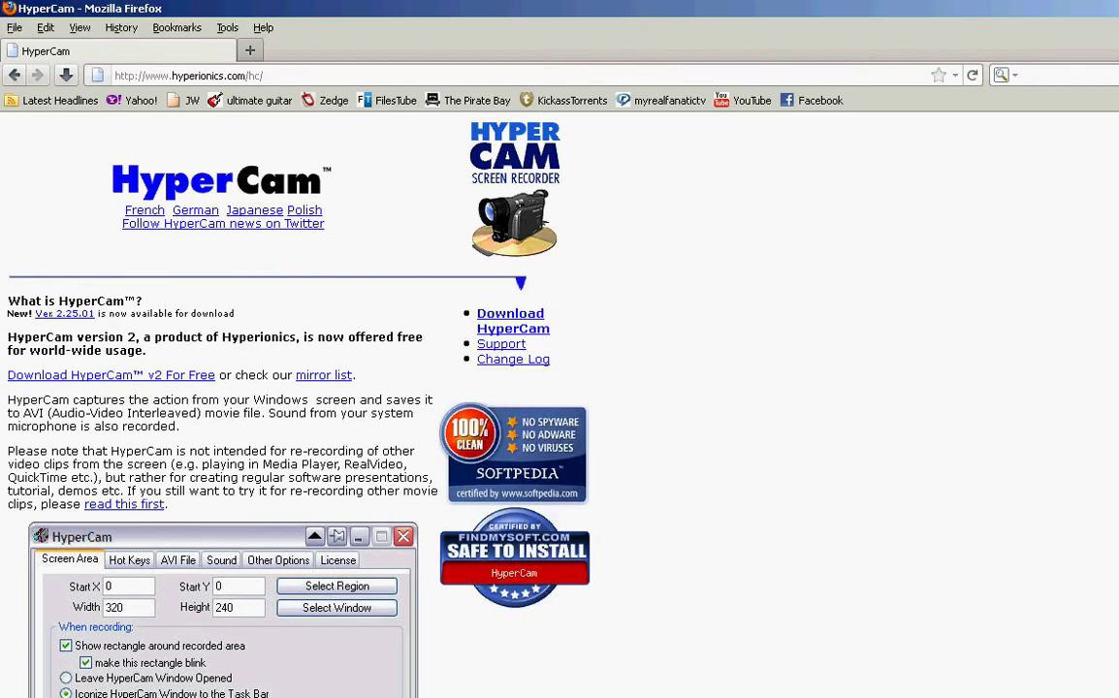
Step: Show the desktop, refresh it twice, and restore the HyperCam recording window with F2
key(super+d)
right_click(429, 378)
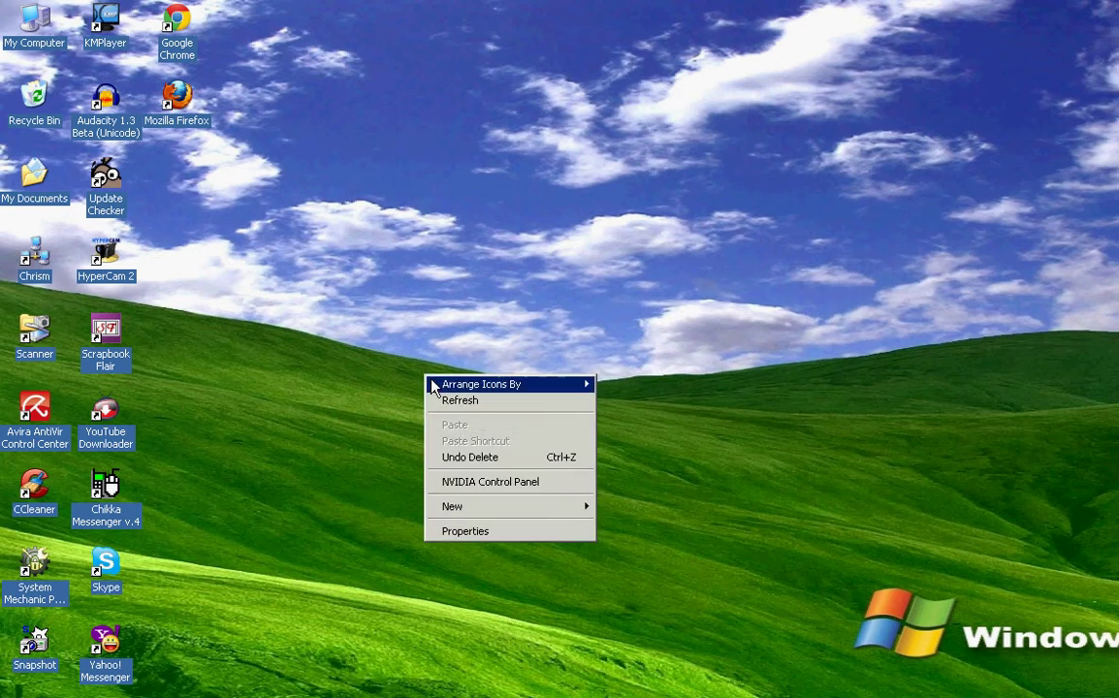
click(444, 393)
right_click(449, 402)
click(472, 426)
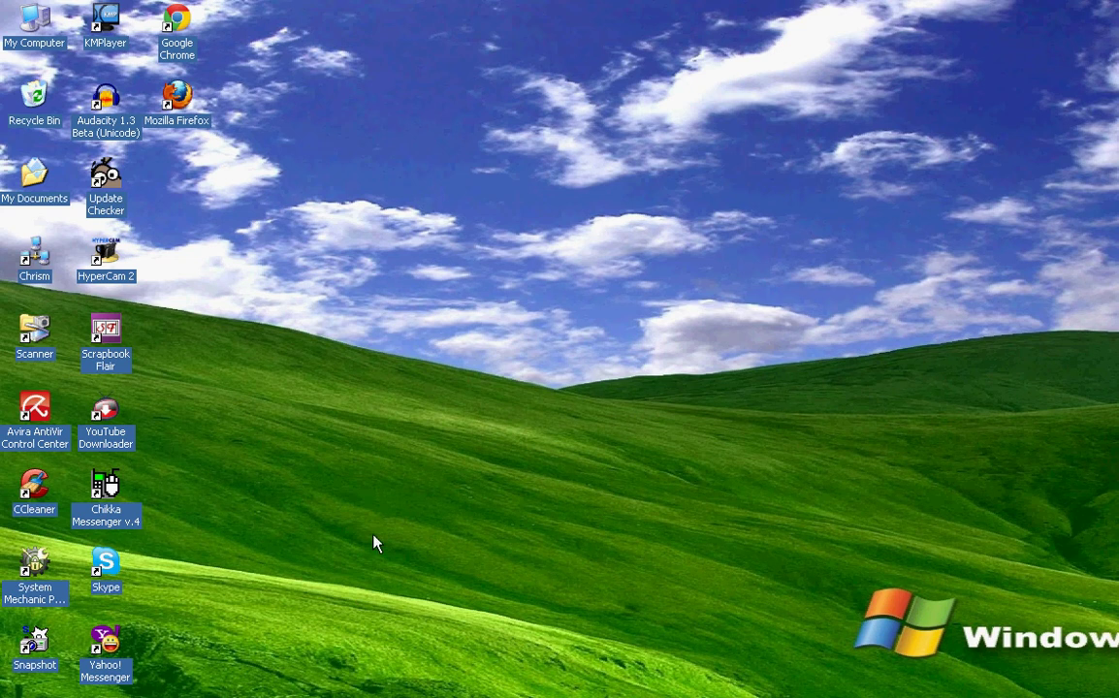
key(F2)
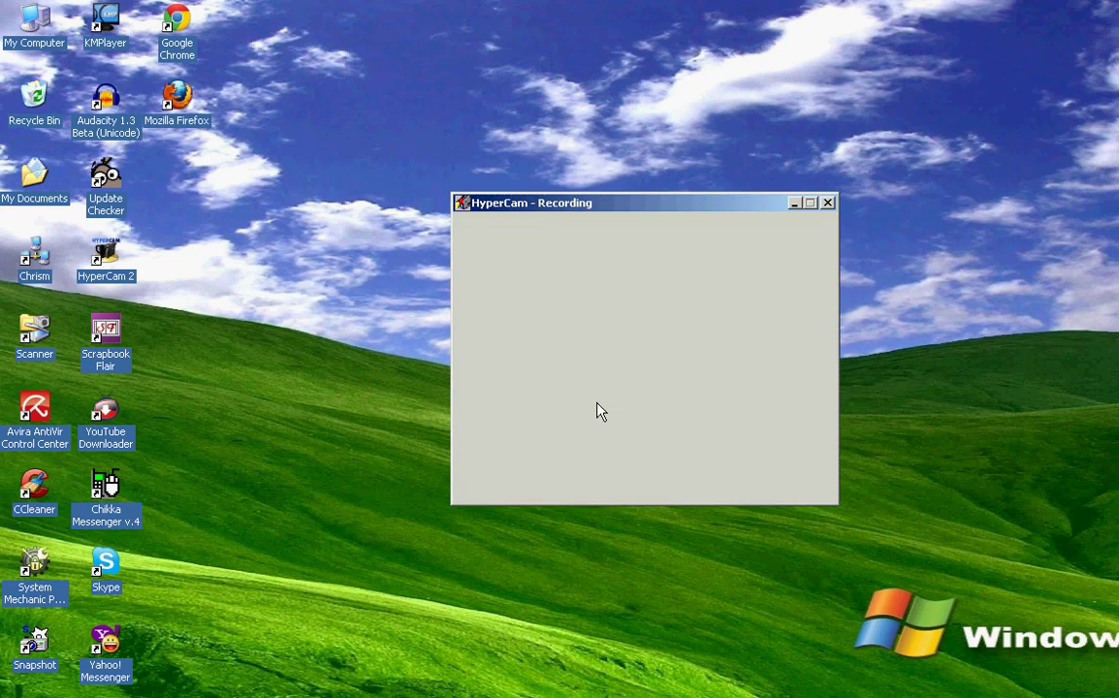